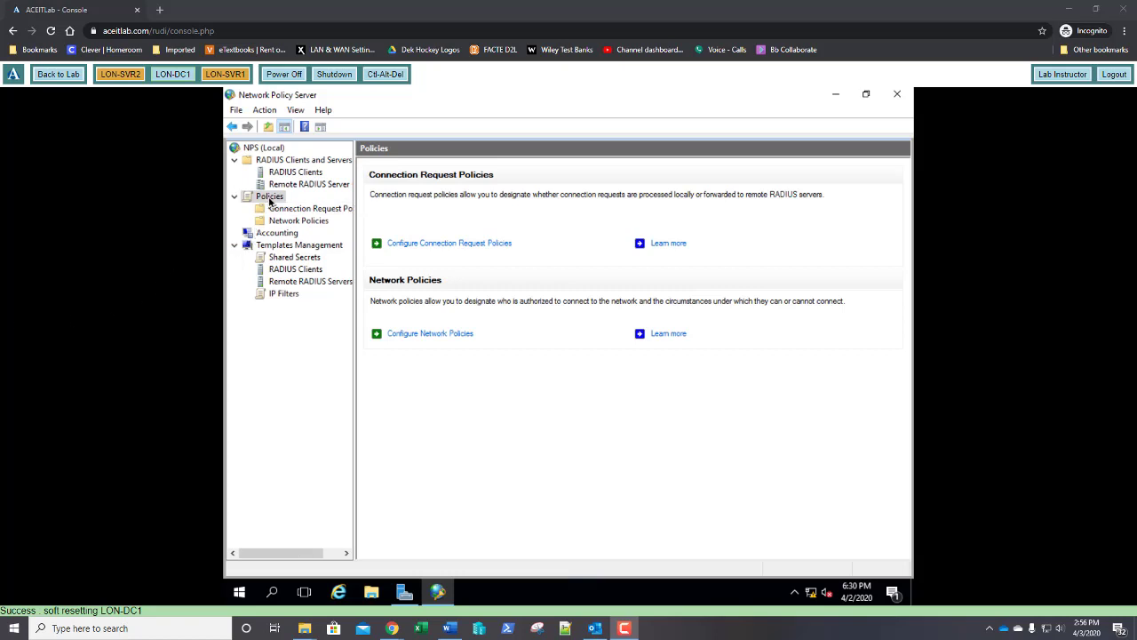
# - Start a new connection request policy named "Connection Request Policy 1"
pyautogui.click(270, 197)
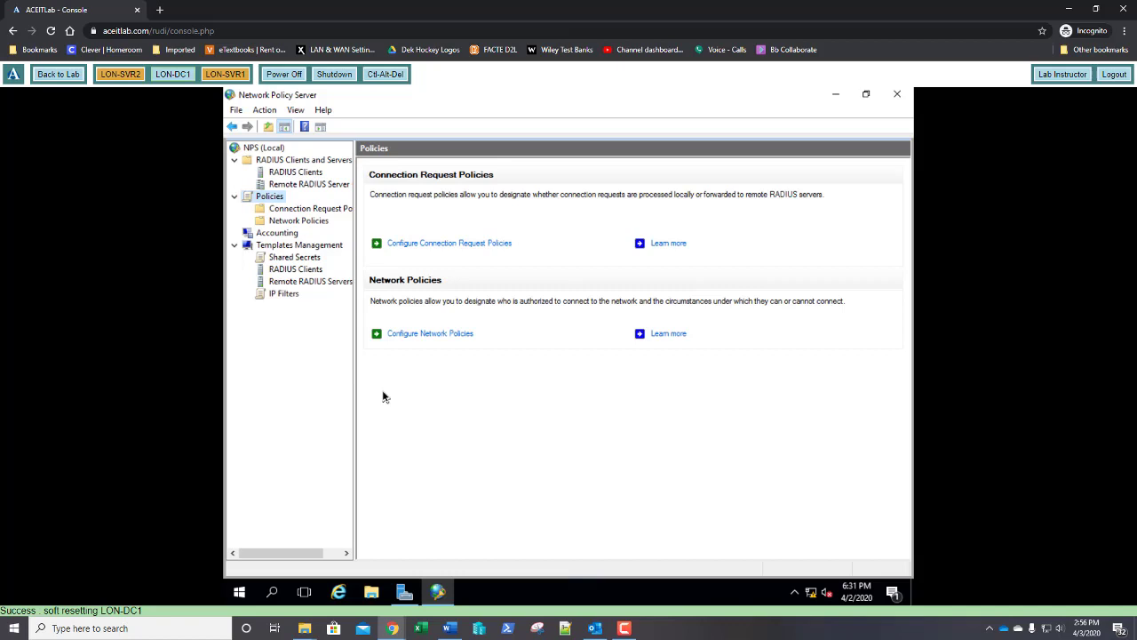
pyautogui.rightClick(306, 214)
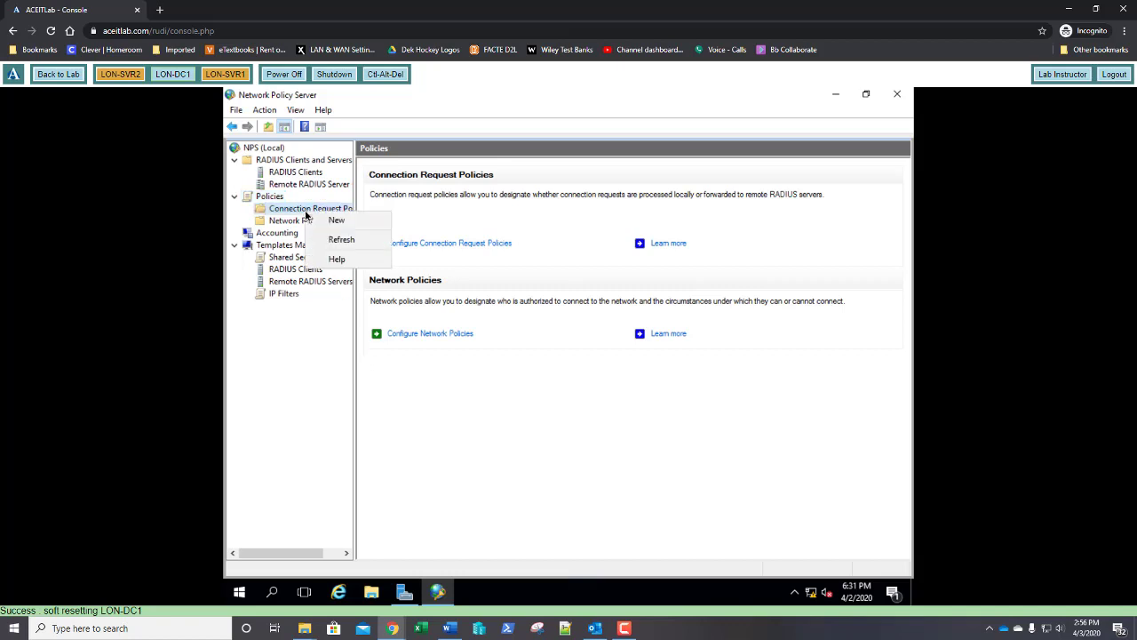
pyautogui.click(318, 220)
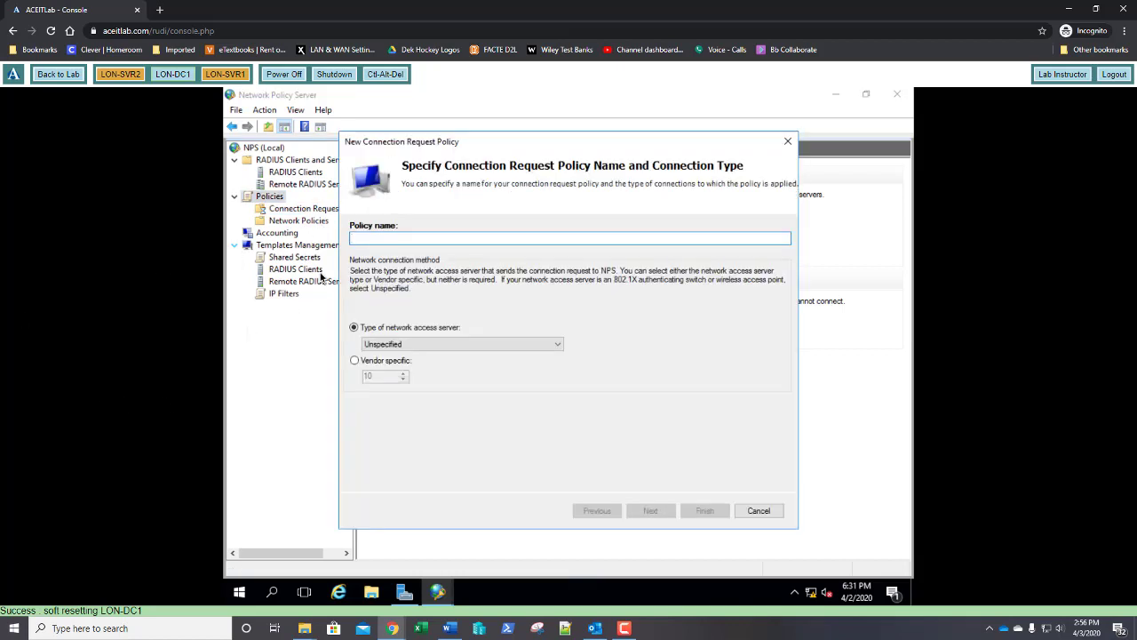
pyautogui.write('Connec')
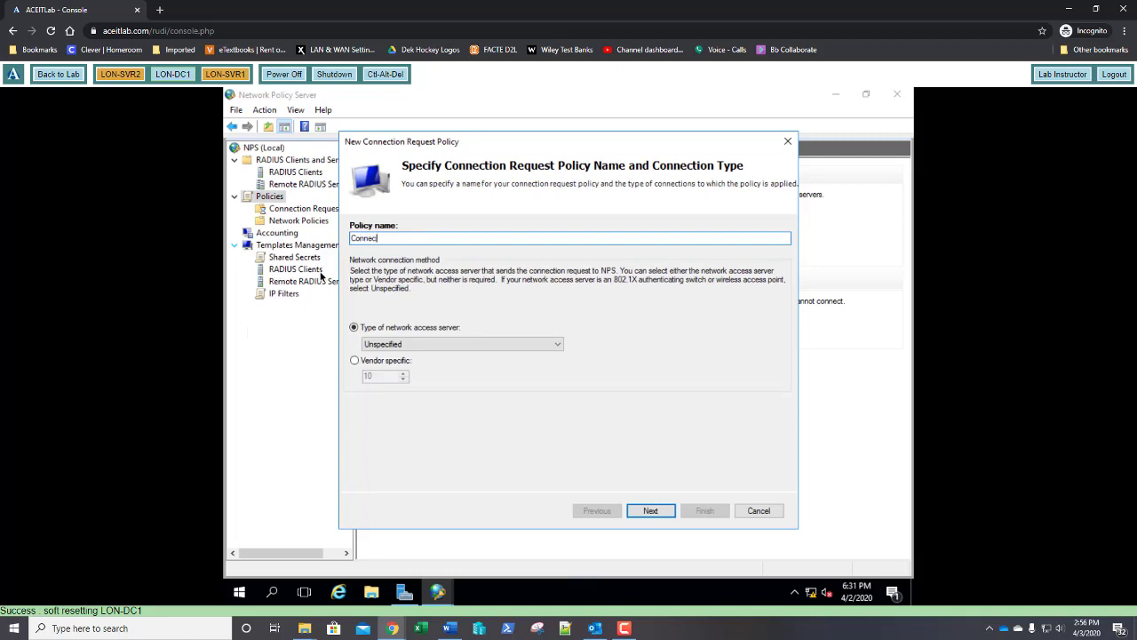
pyautogui.write('tion ')
pyautogui.write('Request ')
pyautogui.write('Polu')
pyautogui.write('c')
pyautogui.write('y')
pyautogui.write(' 1')
# - Set the policy's network access server type to Remote Access Server(VPN-Dial up) and continue to its conditions
pyautogui.click(447, 345)
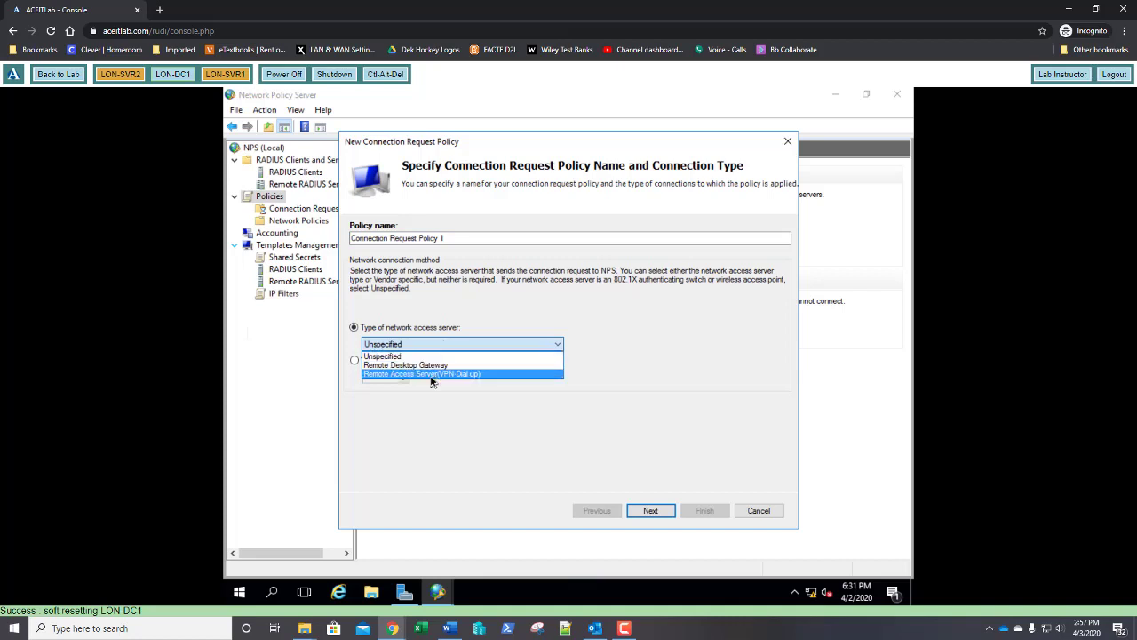
pyautogui.click(433, 374)
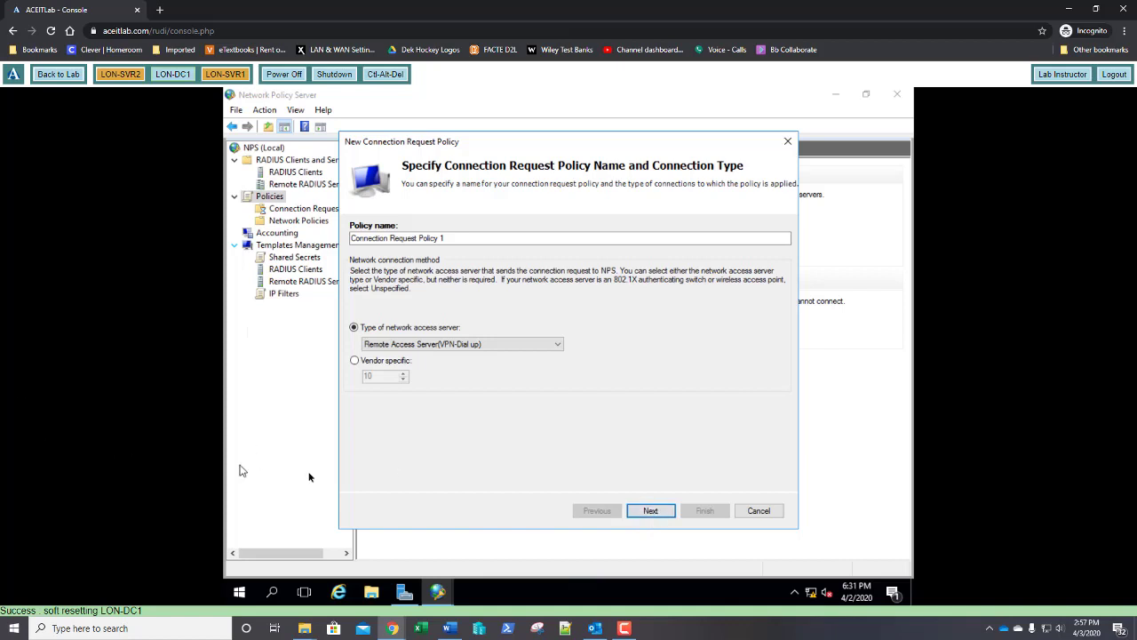
pyautogui.click(652, 511)
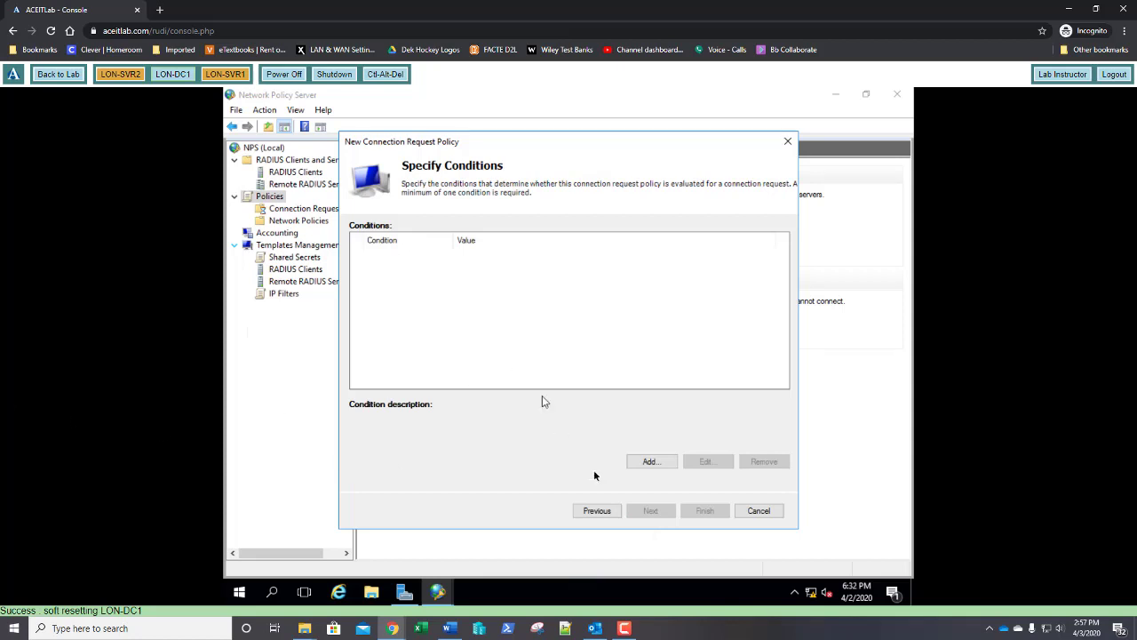
# - Add a Tunnel Type condition allowing IP Encapsulating Security Payload in the Tunnel-mode (ESP), Layer Two Tunneling Protocol (L2TP) and Secure Socket Tunneling Protocol (SSTP)
pyautogui.click(650, 463)
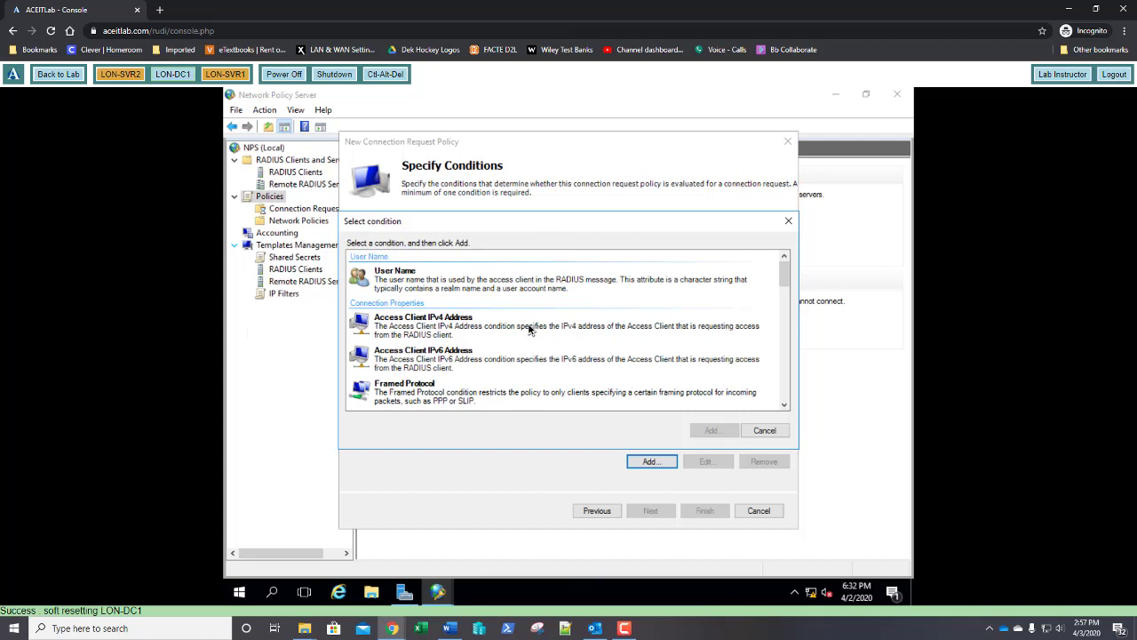
pyautogui.scroll(-5, 529, 328)
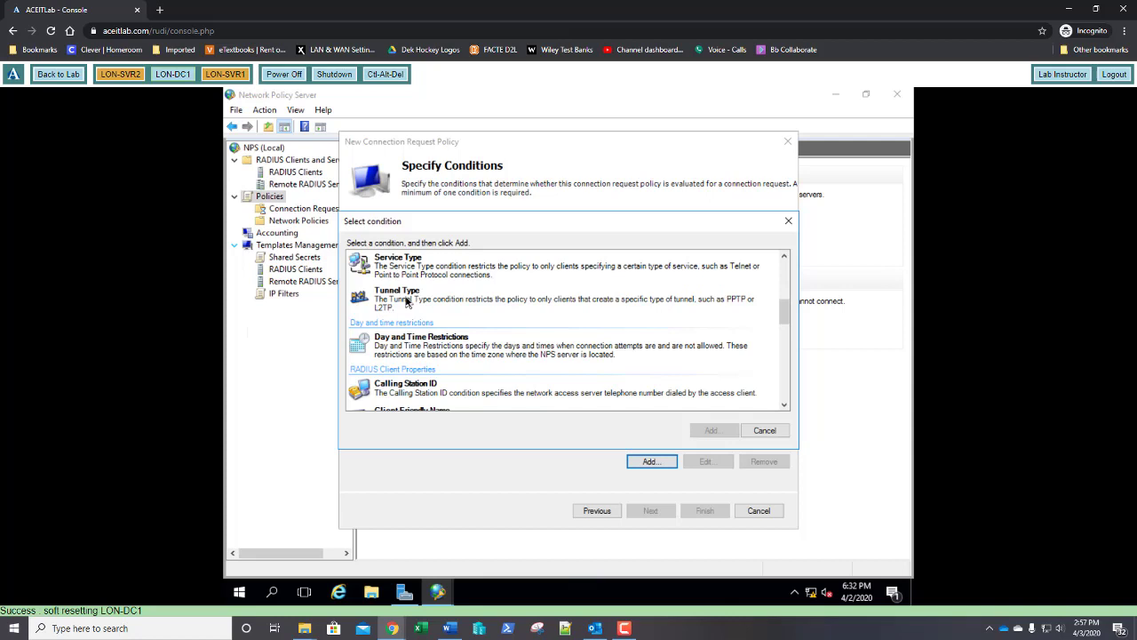
pyautogui.click(407, 302)
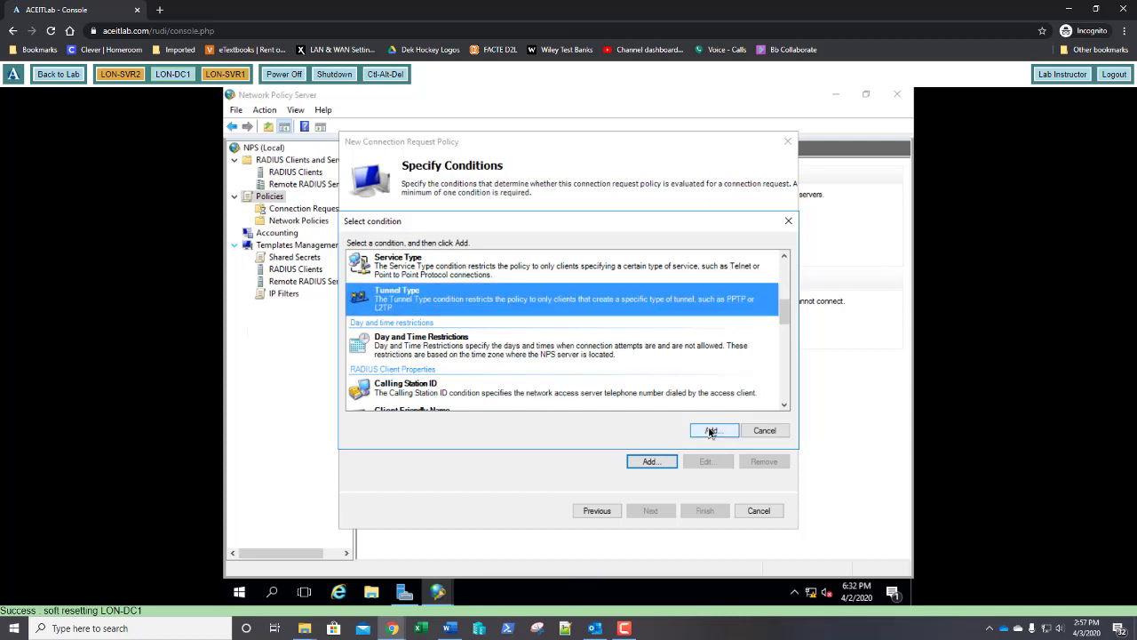
pyautogui.click(711, 431)
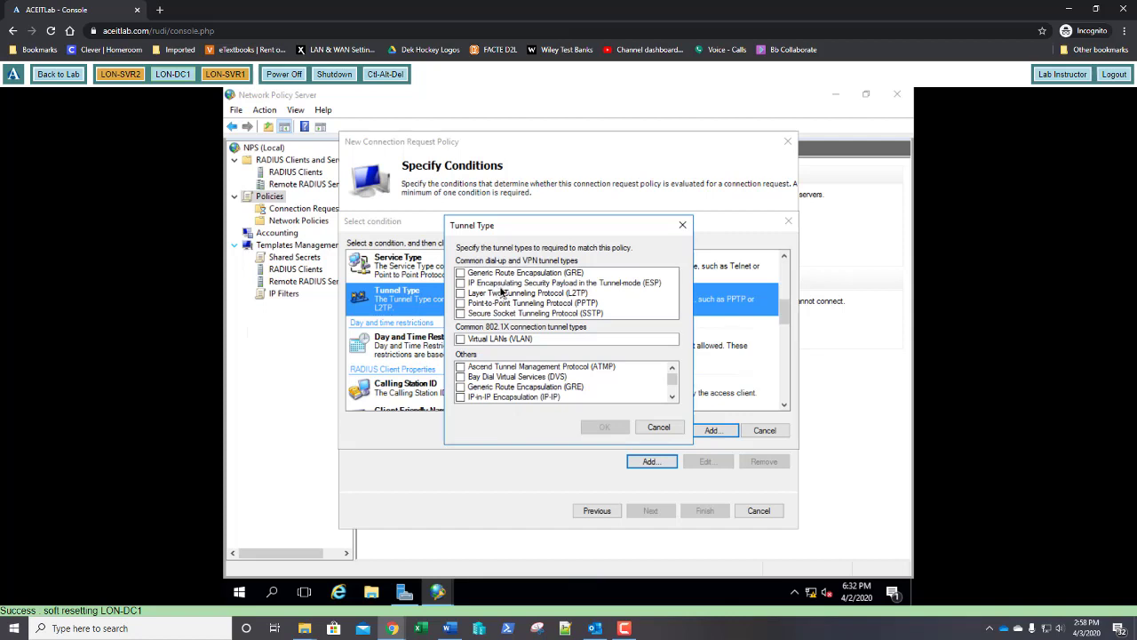
pyautogui.click(460, 282)
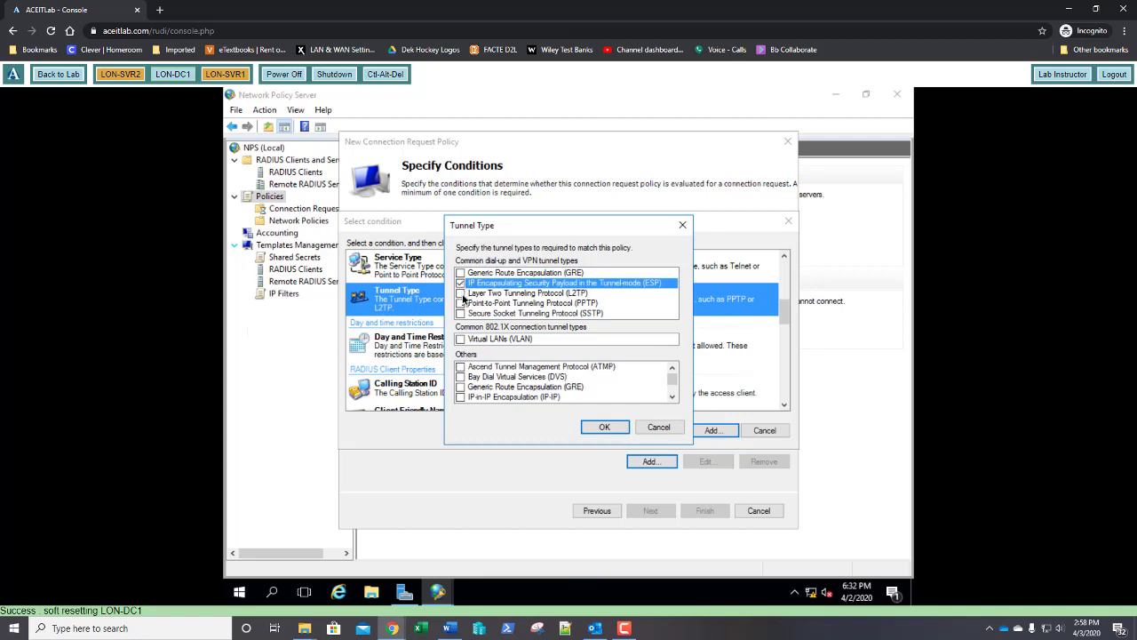
pyautogui.click(460, 293)
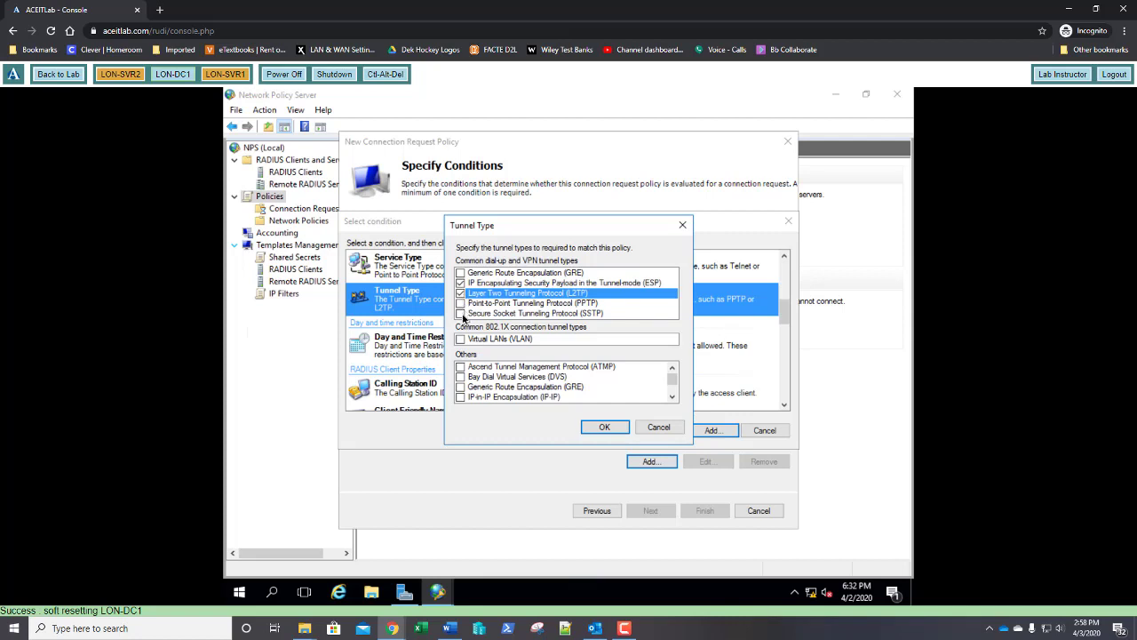
pyautogui.click(460, 314)
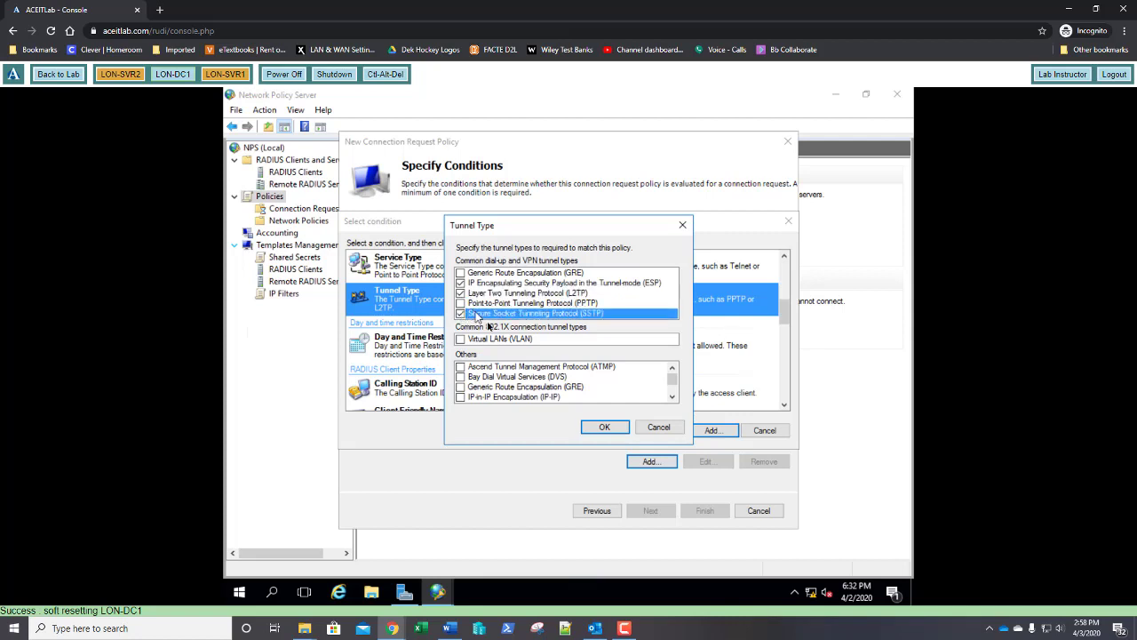
pyautogui.click(603, 428)
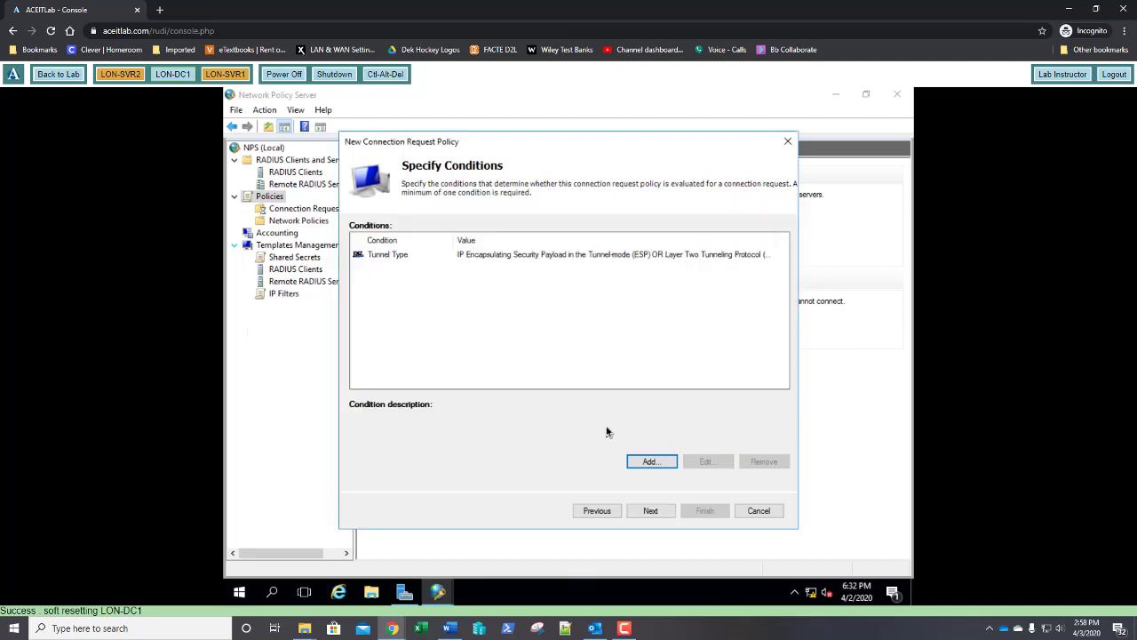
# - Begin adding a Day and Time Restrictions condition to the connection request policy
pyautogui.click(657, 464)
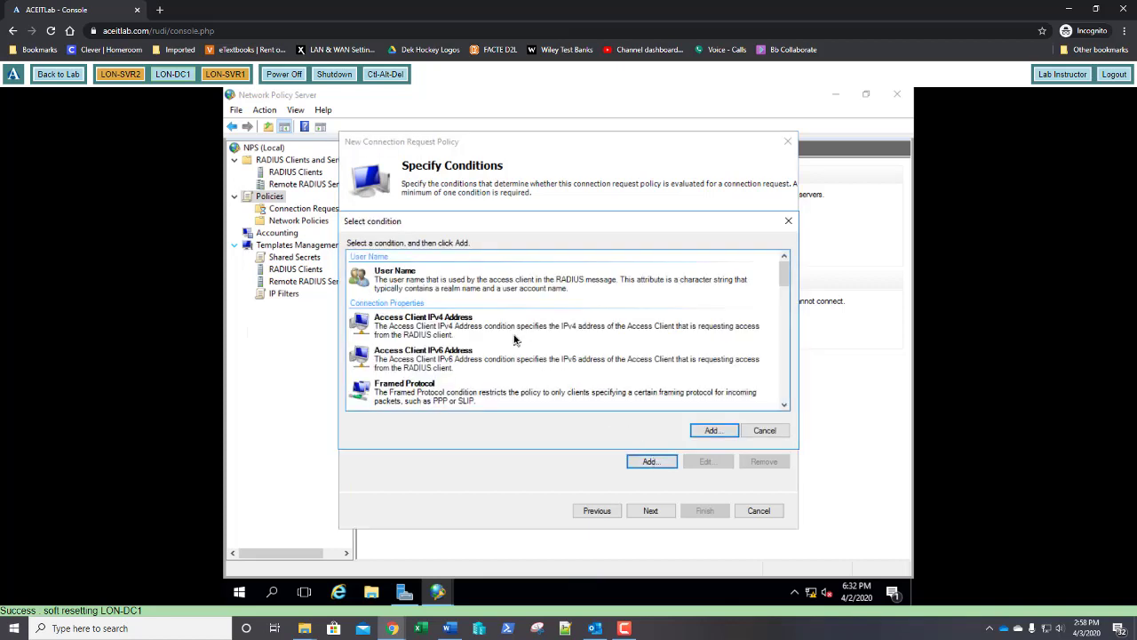
pyautogui.scroll(-1, 515, 340)
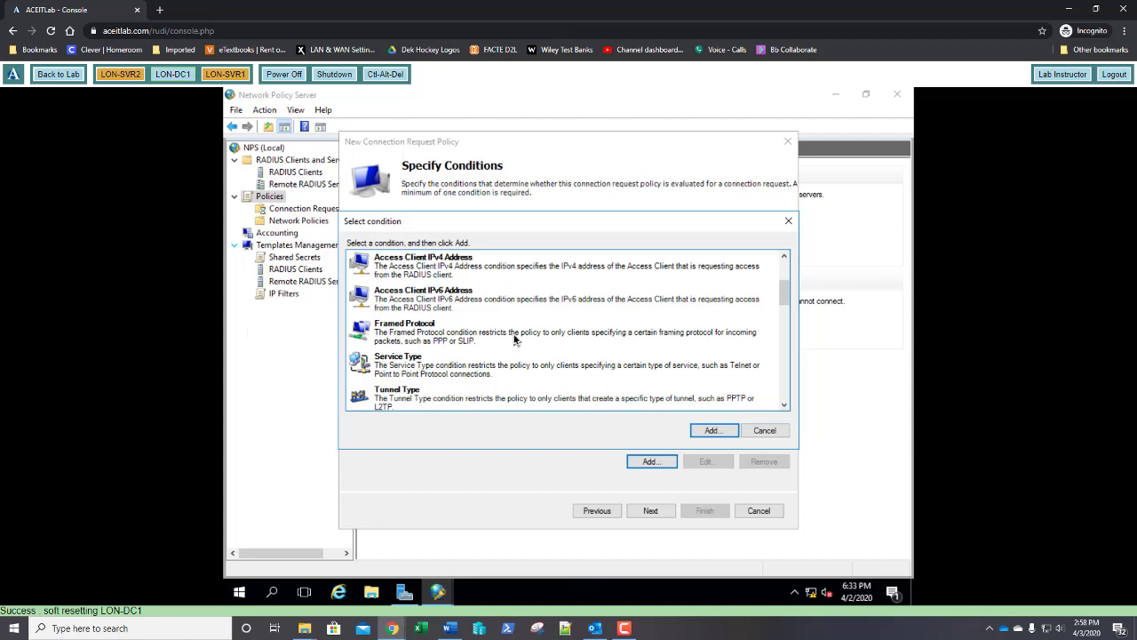
pyautogui.scroll(-2, 514, 339)
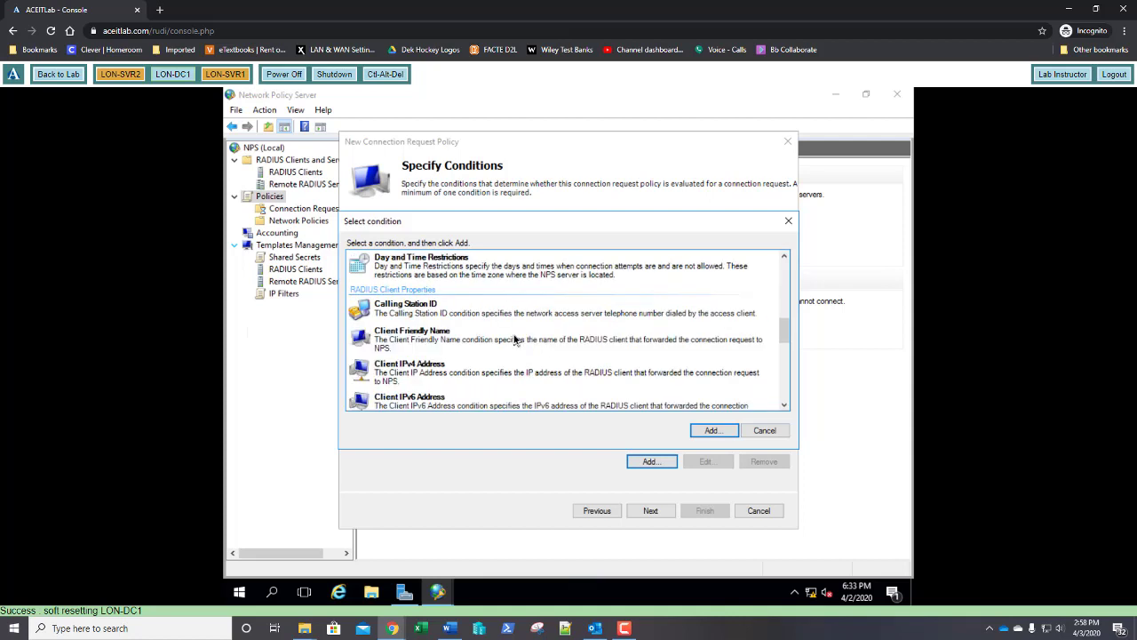
pyautogui.scroll(-3, 514, 339)
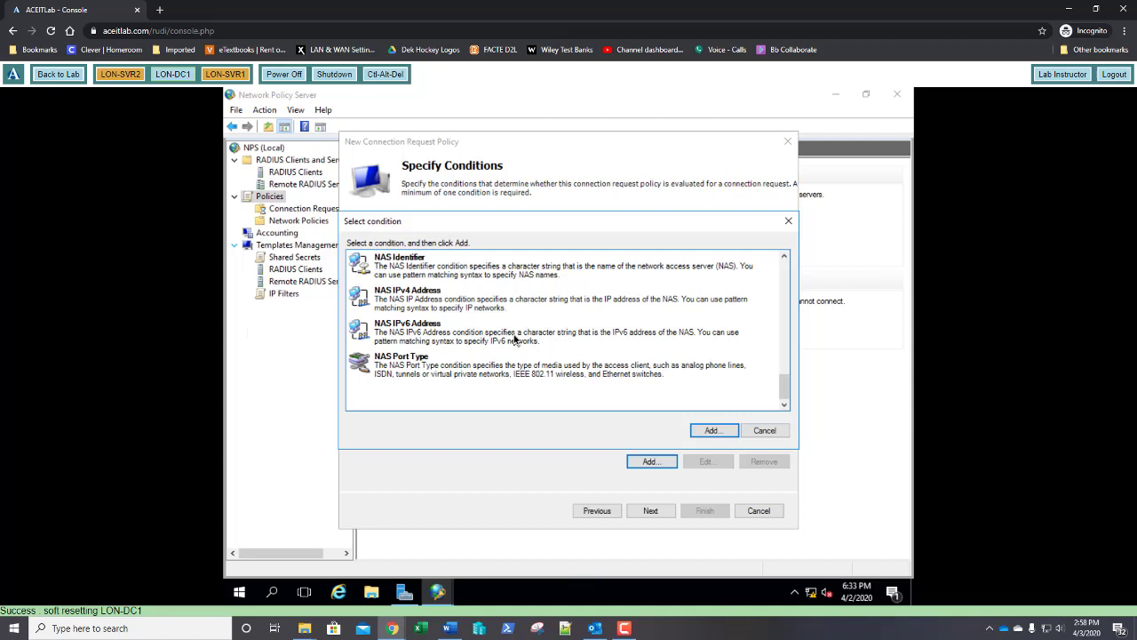
pyautogui.scroll(1, 738, 375)
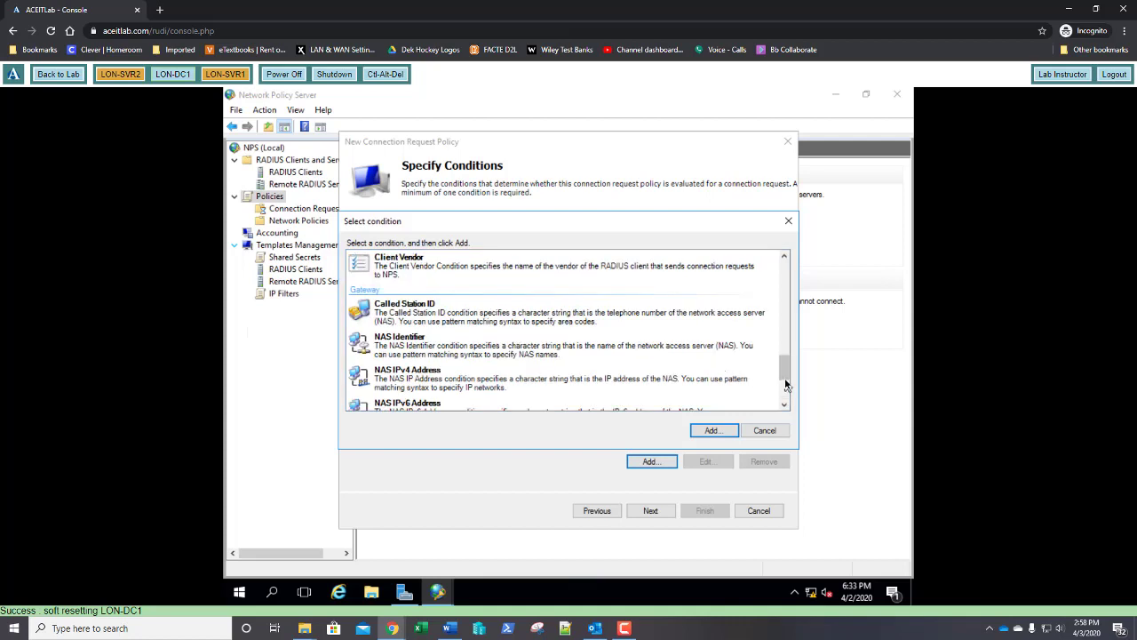
pyautogui.moveTo(786, 382); pyautogui.dragTo(782, 328)
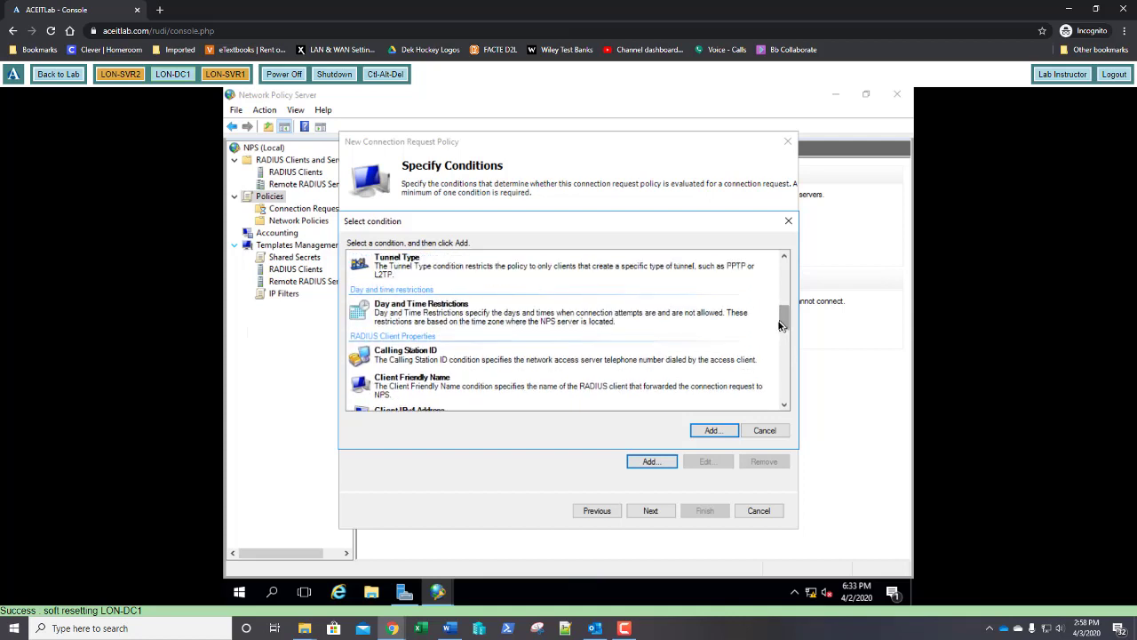
pyautogui.click(437, 322)
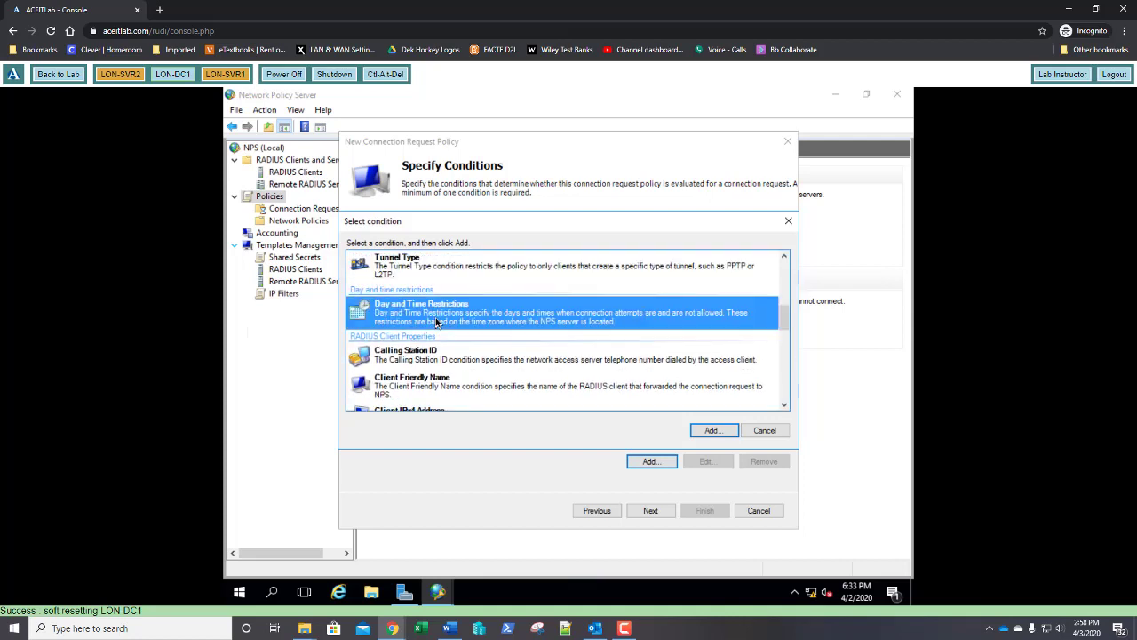
pyautogui.click(713, 430)
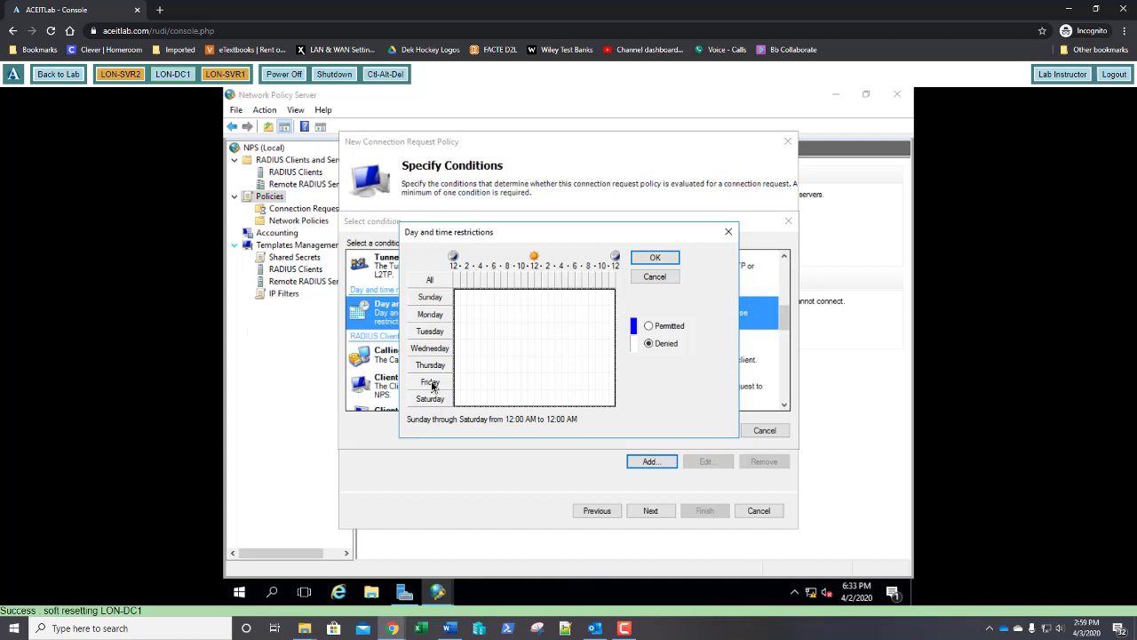
# - Permit connections Monday through Friday from 8:00 AM to 5:00 PM and save the day and time condition
pyautogui.click(491, 315)
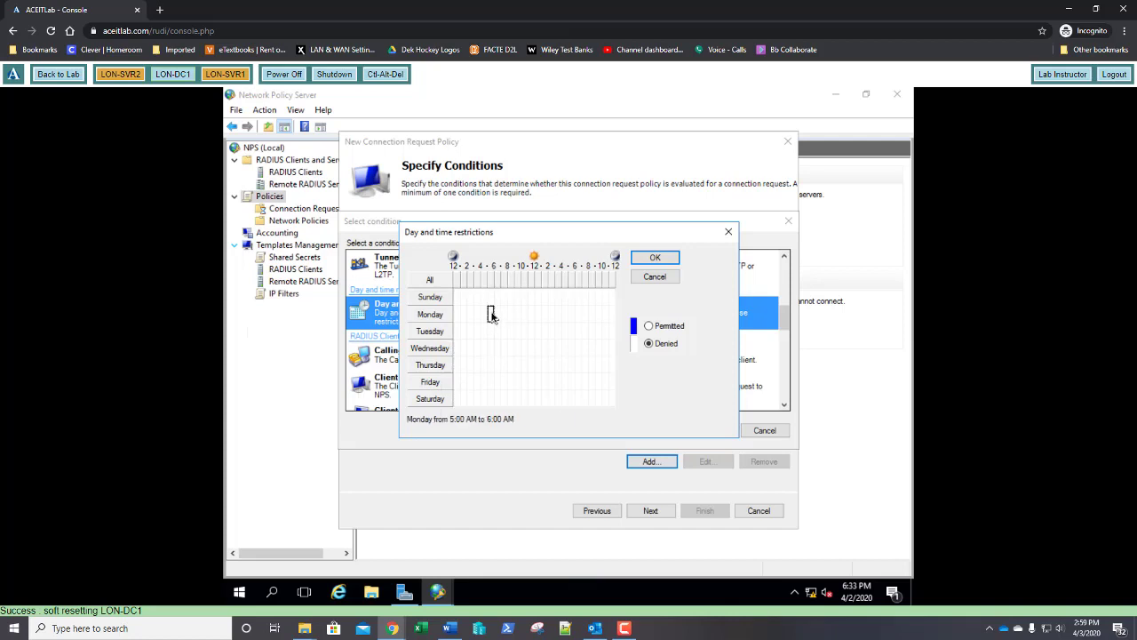
pyautogui.moveTo(525, 334); pyautogui.dragTo(568, 382)
pyautogui.click(510, 315)
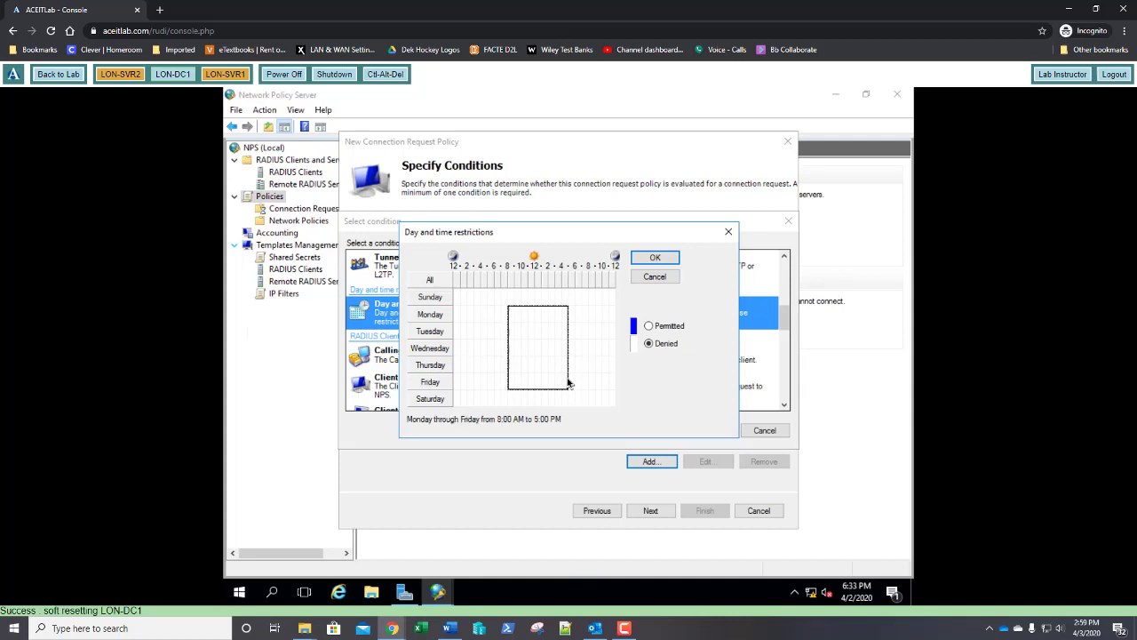
pyautogui.click(650, 327)
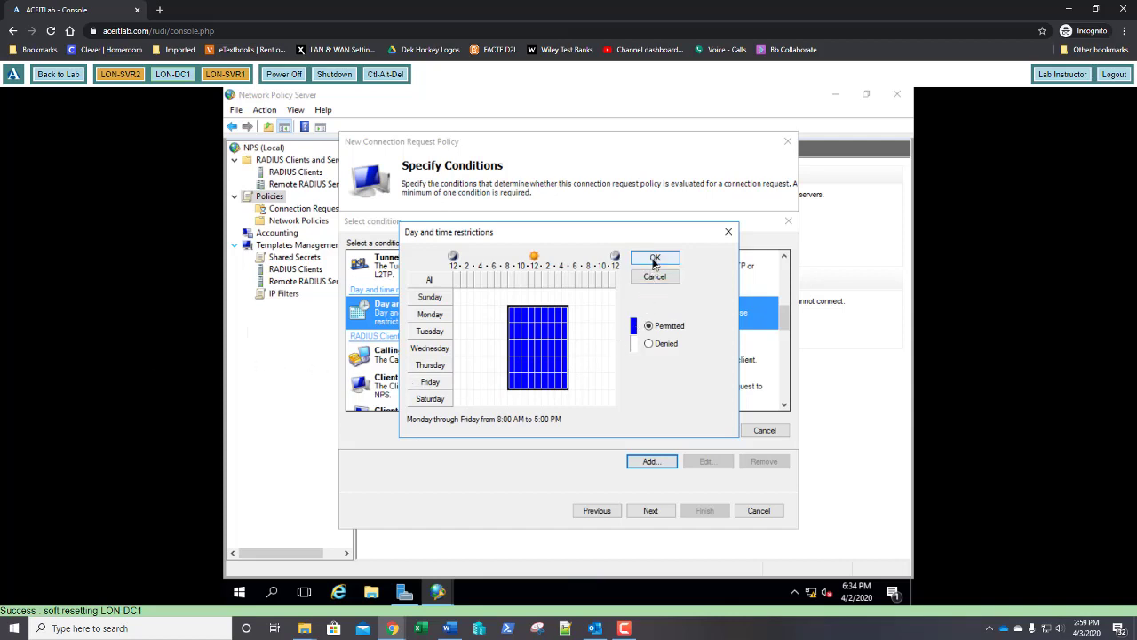
pyautogui.click(654, 326)
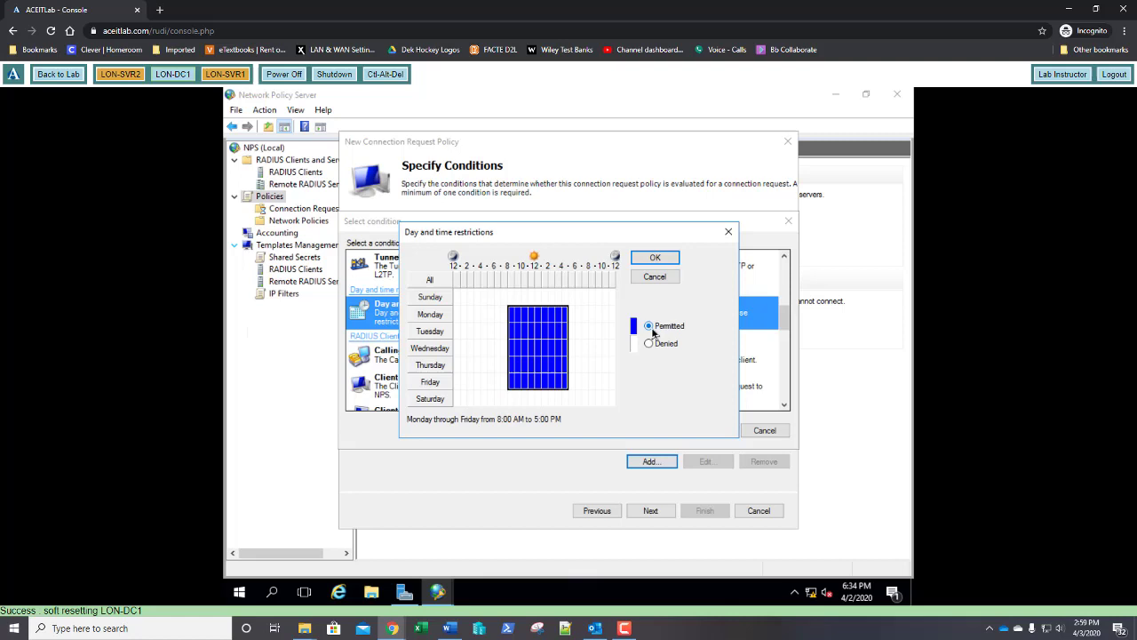
pyautogui.click(658, 259)
pyautogui.click(655, 259)
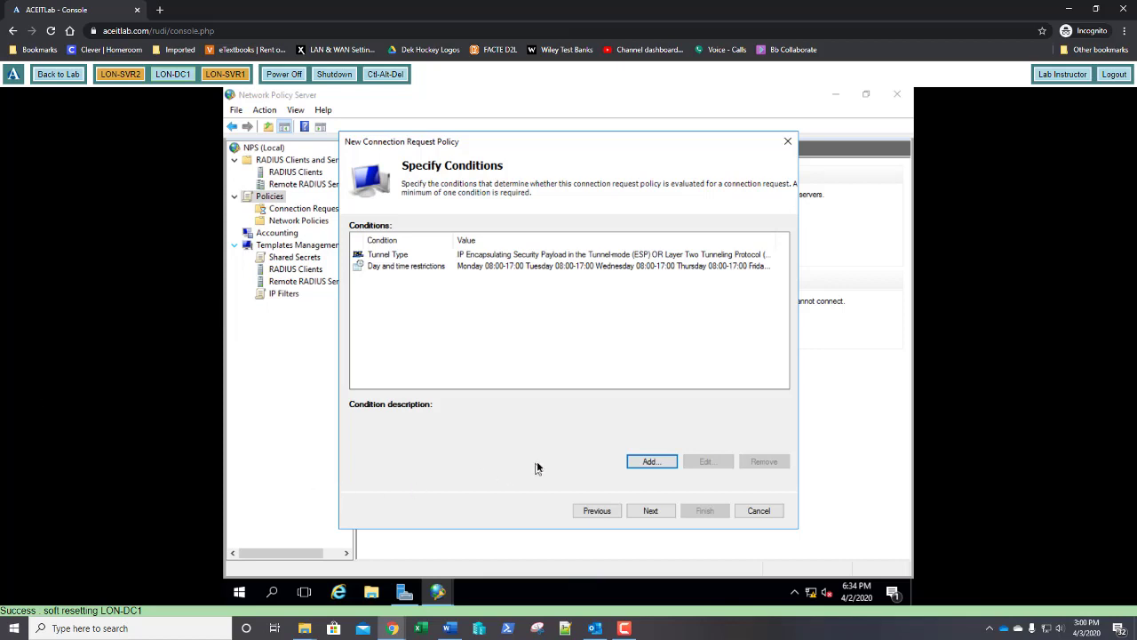
# - Keep authentication on this server, accept the default authentication methods and settings, and finish creating the policy
pyautogui.click(653, 512)
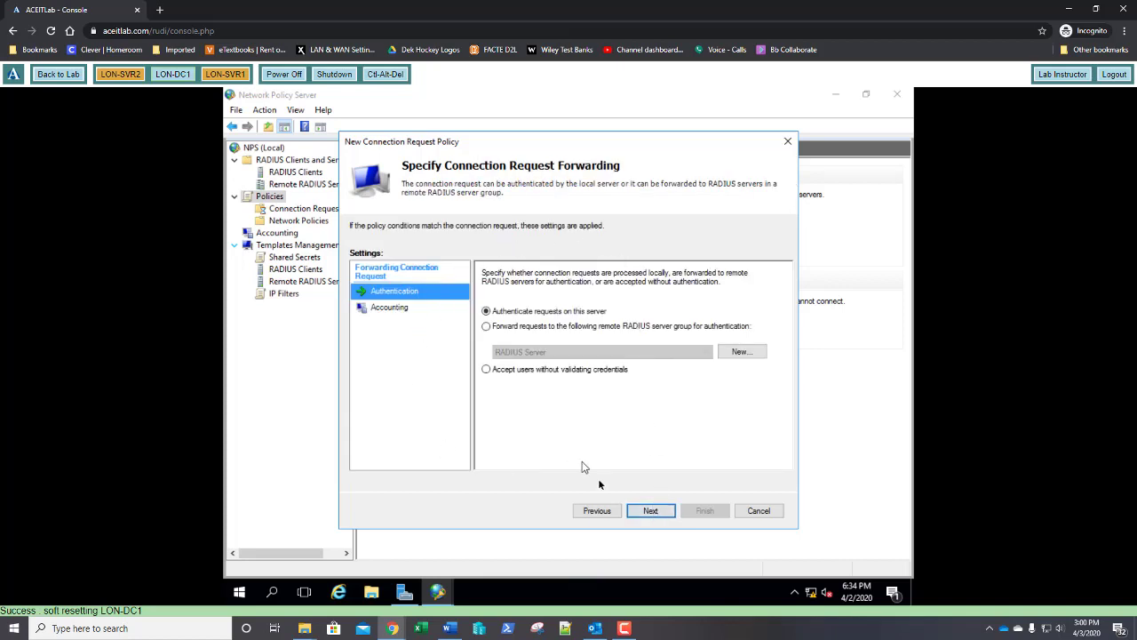
pyautogui.click(645, 514)
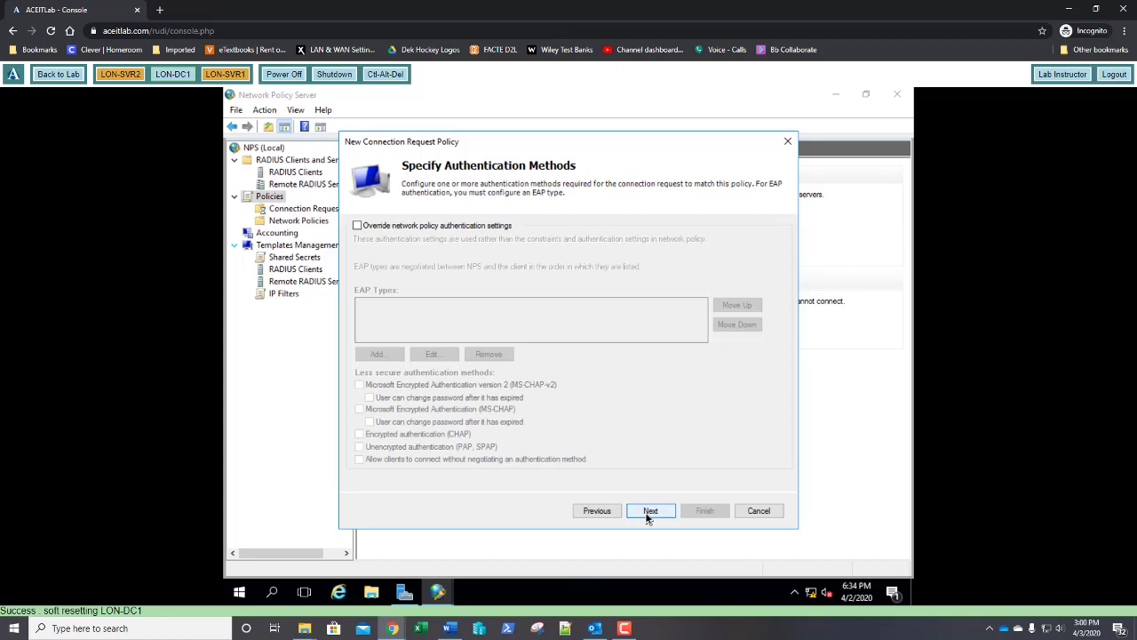
pyautogui.click(648, 513)
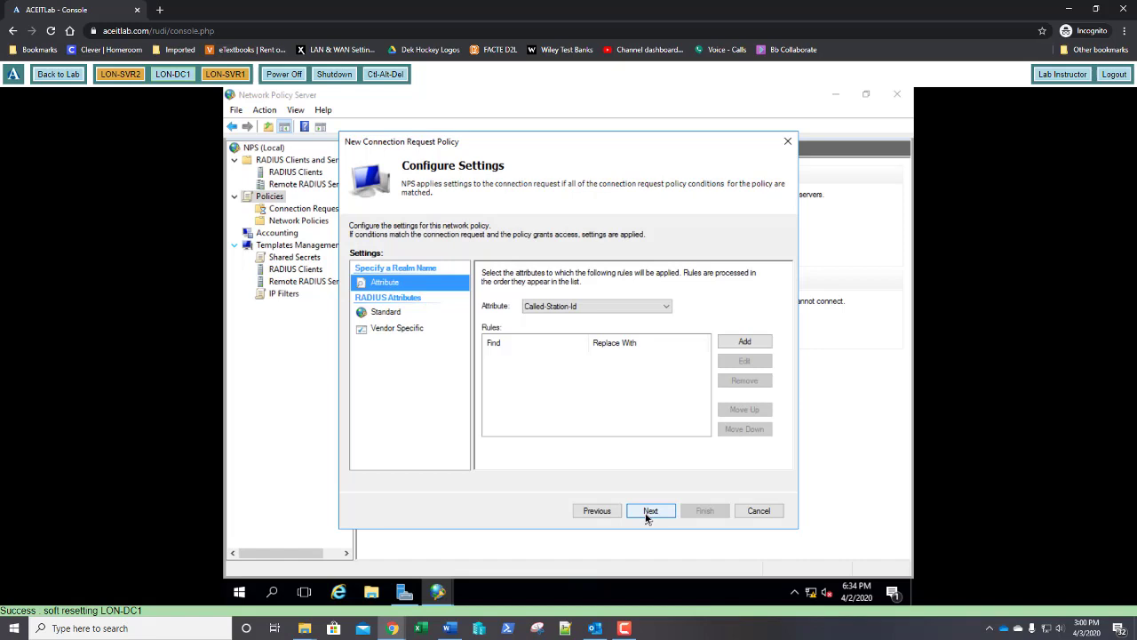
pyautogui.click(648, 514)
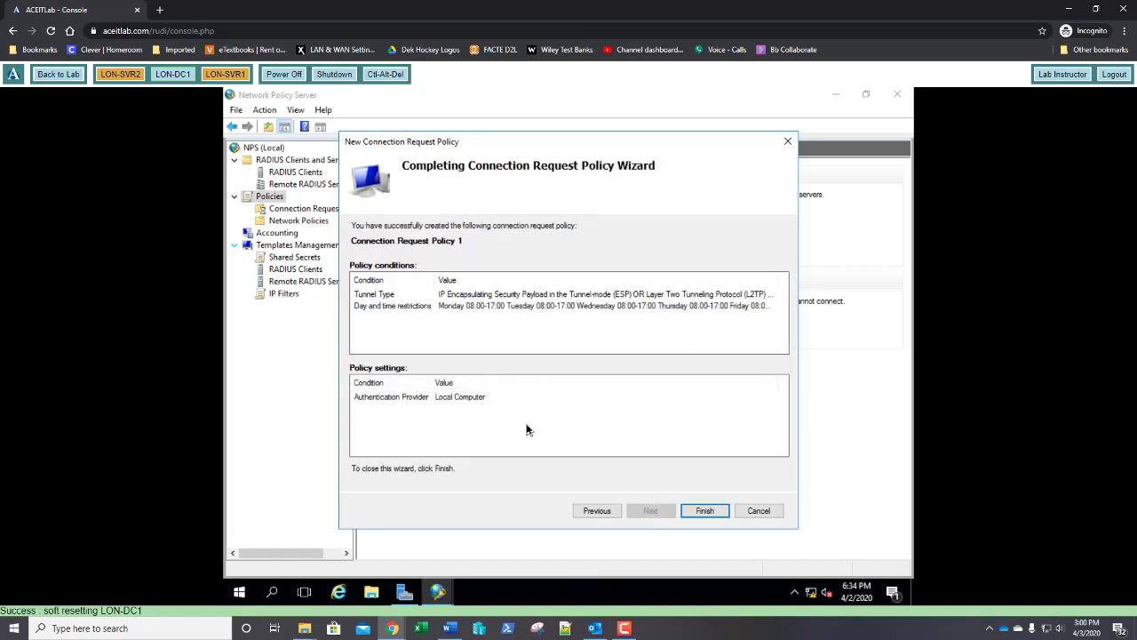
pyautogui.click(707, 511)
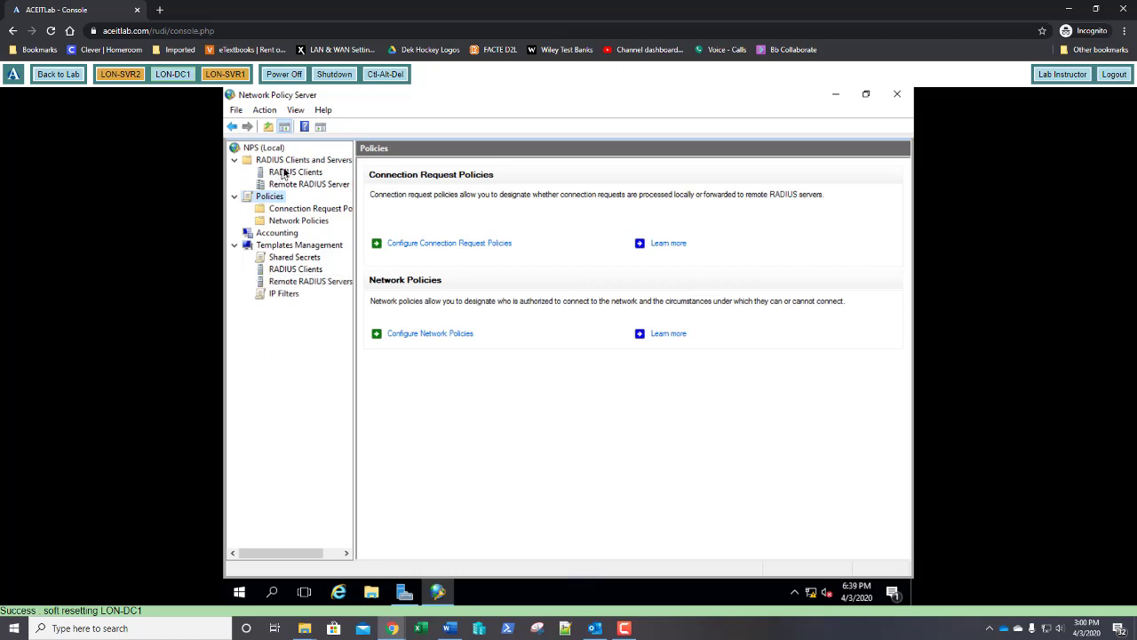
# - View the list of network policies and the list of connection request policies
pyautogui.click(302, 221)
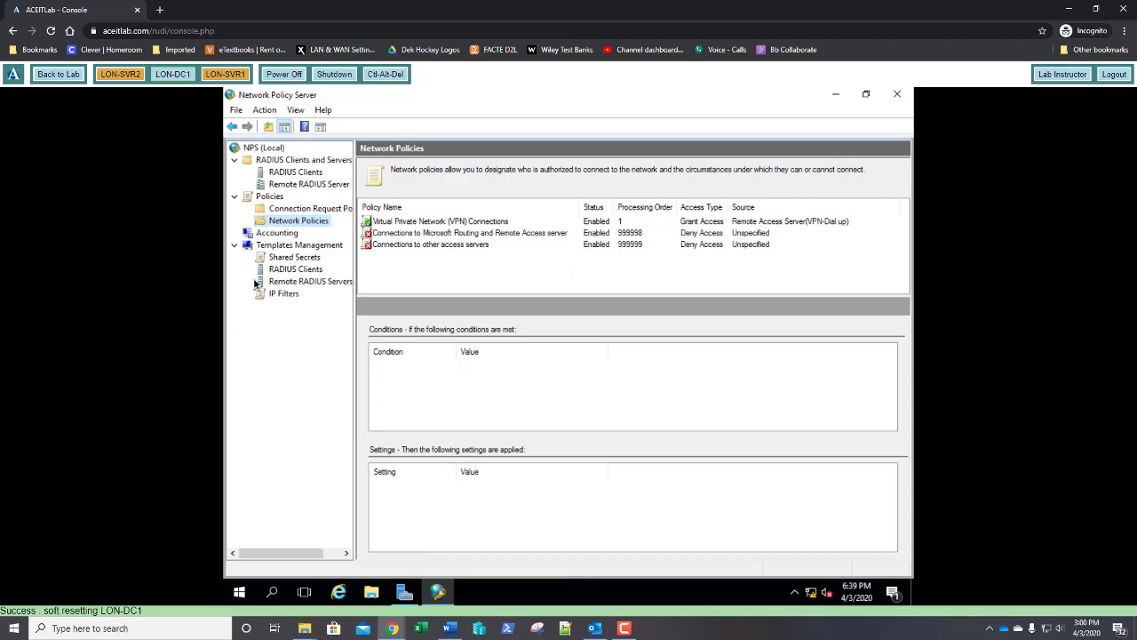
pyautogui.press('Up')
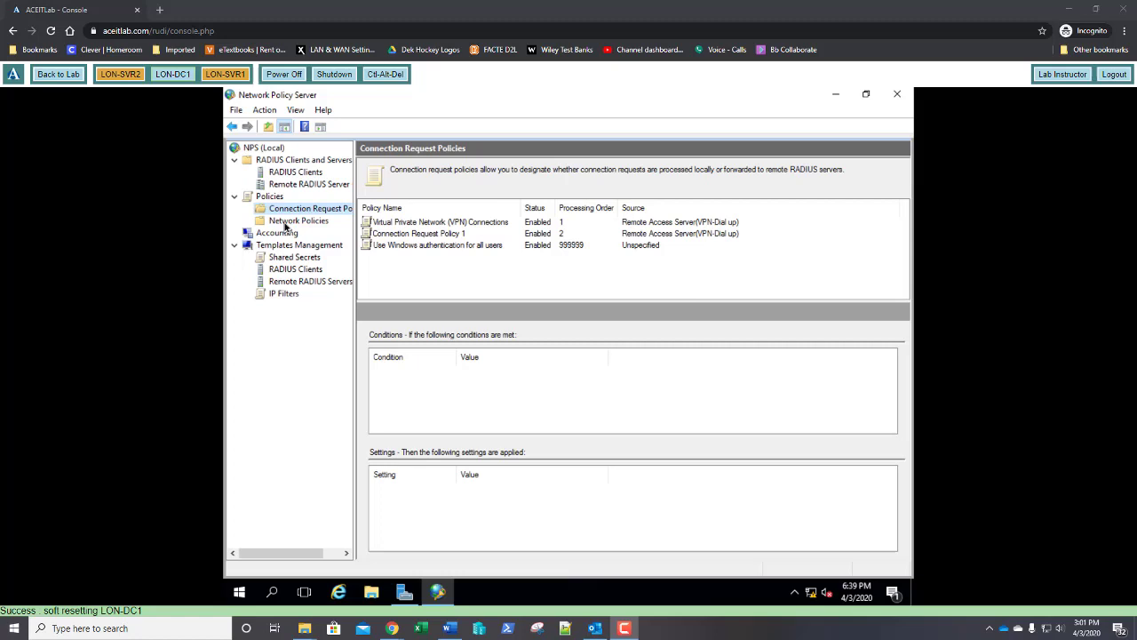
# - Check the network policies list, and view the conditions and settings of Connection Request Policy 1
pyautogui.click(286, 221)
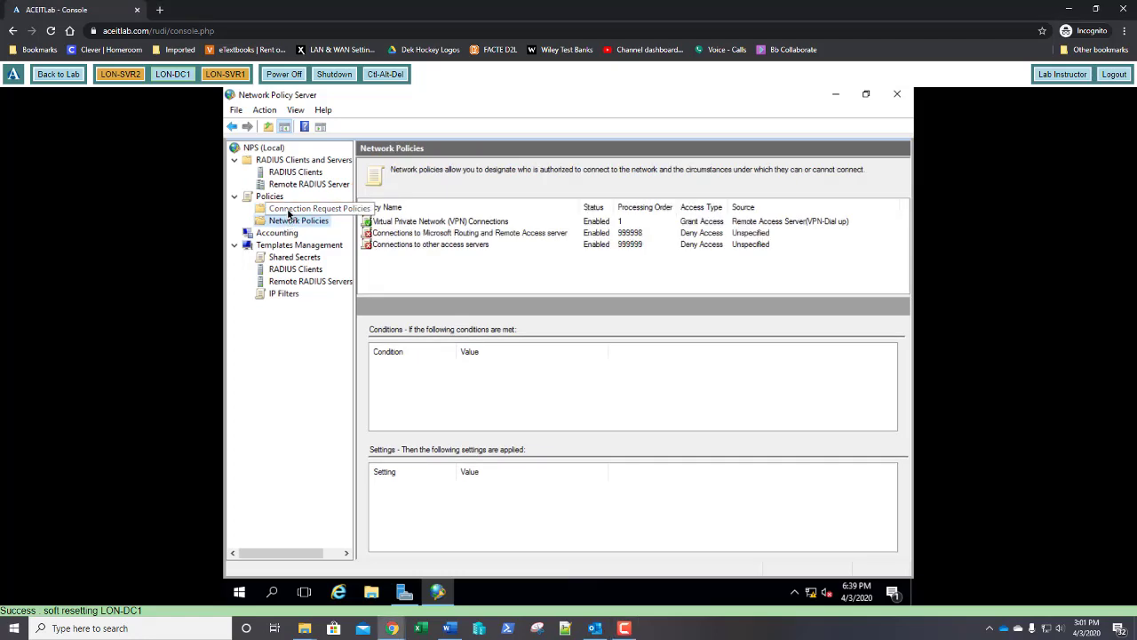
pyautogui.click(289, 210)
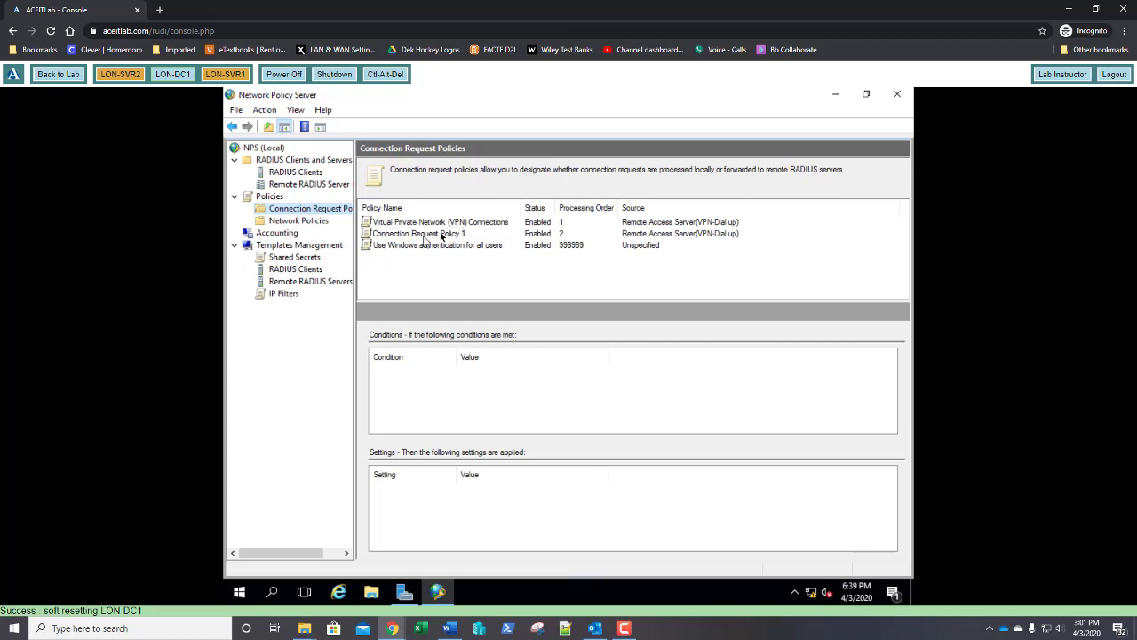
pyautogui.click(449, 234)
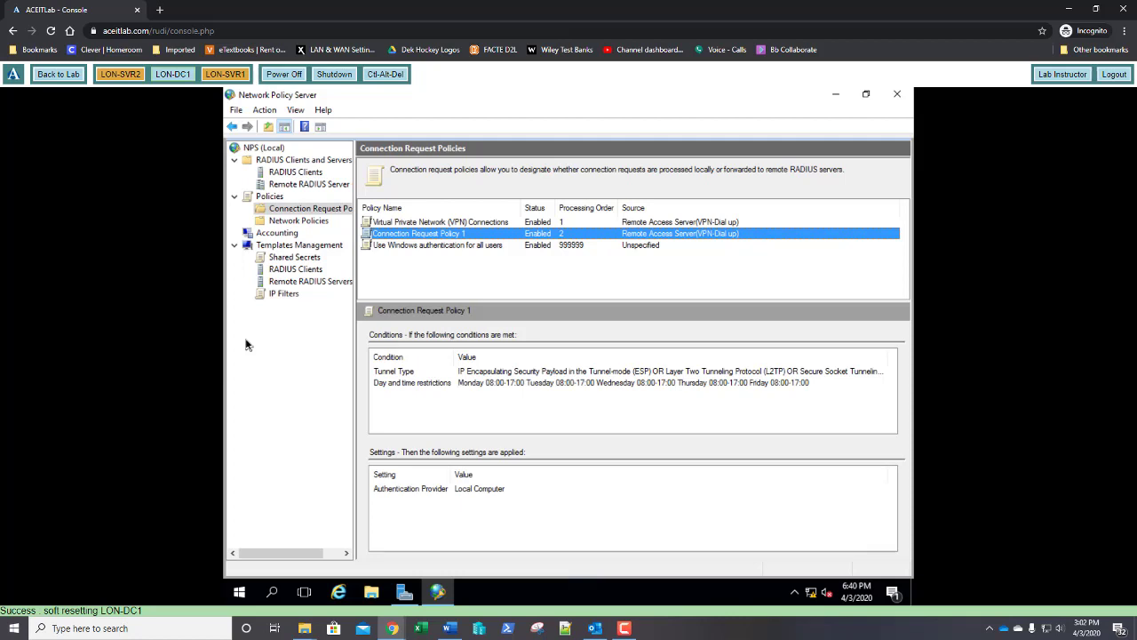
# - Start a new network policy named Network Policy 1 with Remote Access Server (VPN-Dial up) as the network access server type
pyautogui.click(290, 222)
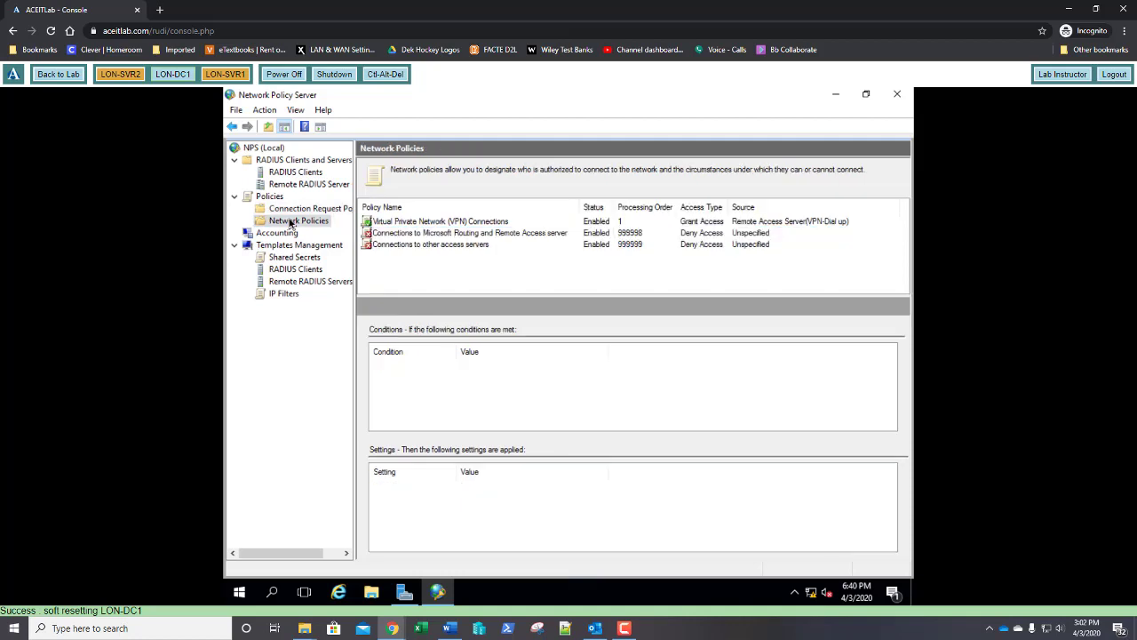
pyautogui.rightClick(290, 223)
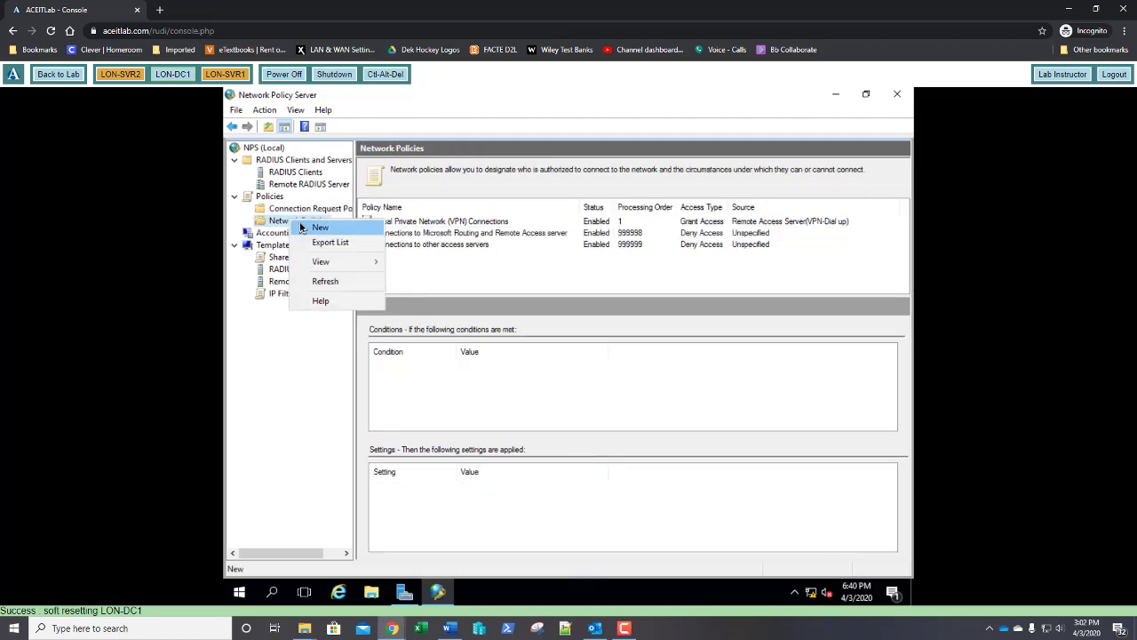
pyautogui.click(320, 227)
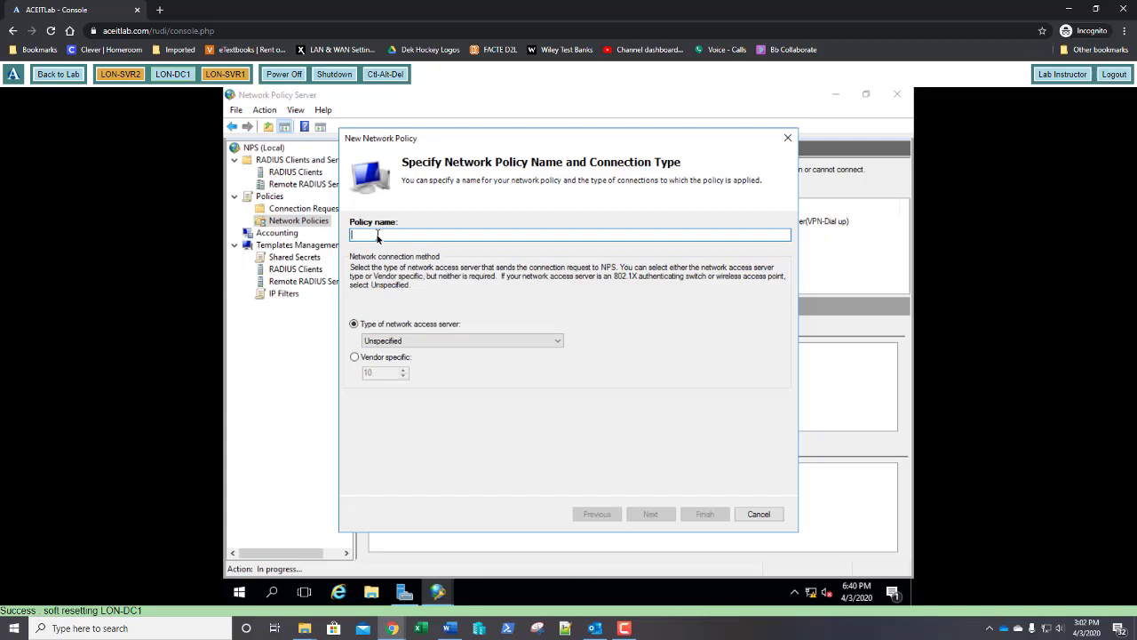
pyautogui.write('Net')
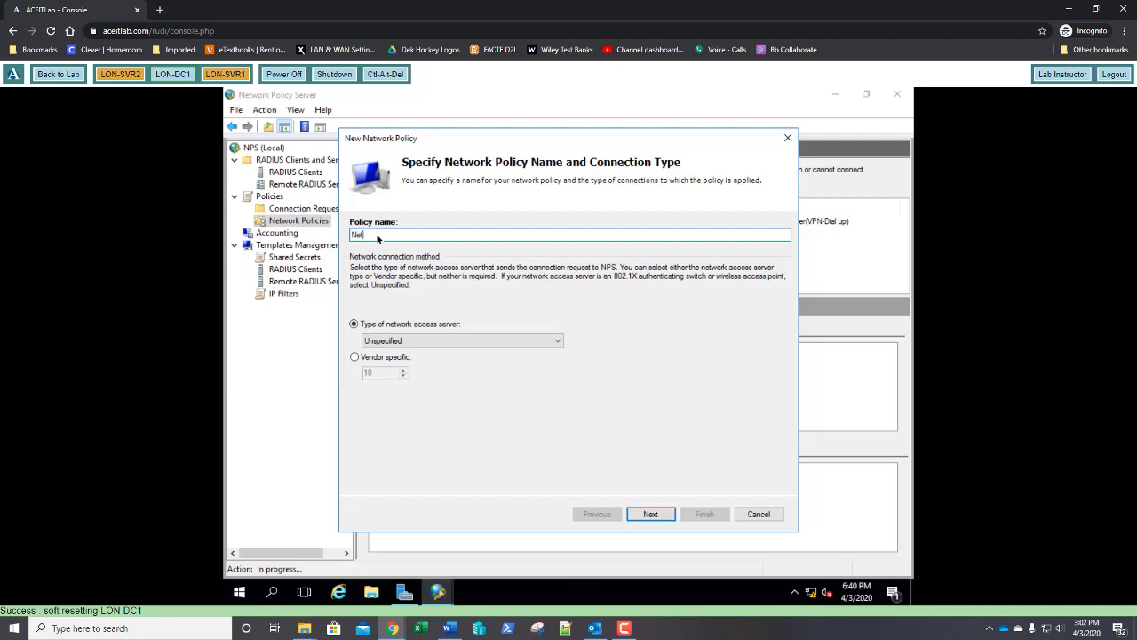
pyautogui.write('work Policy 1')
pyautogui.click(487, 345)
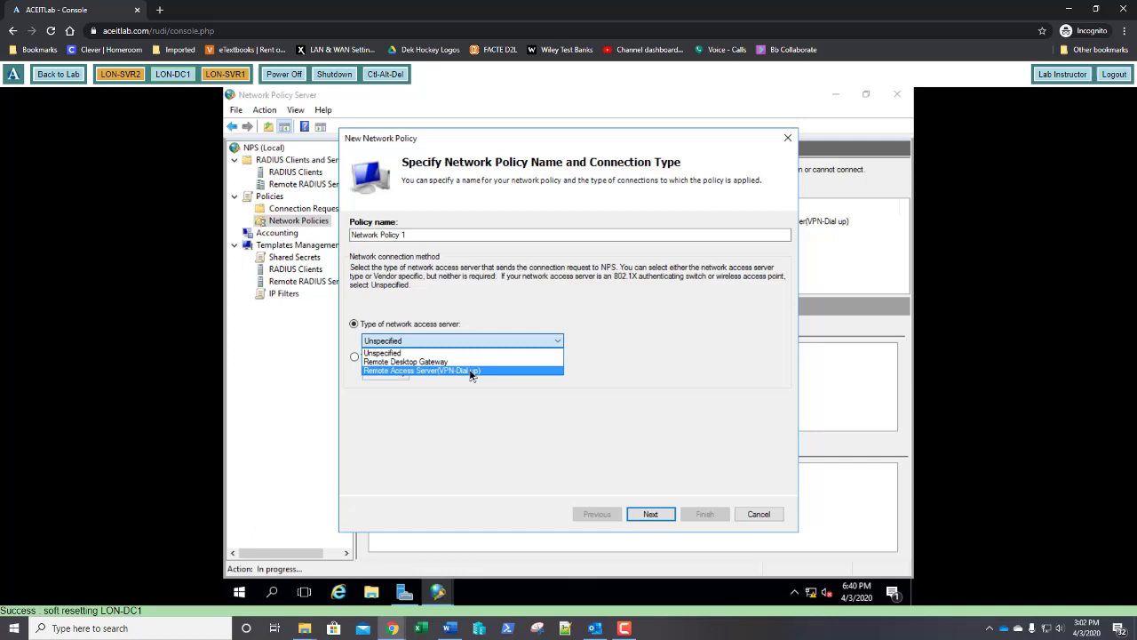
pyautogui.click(472, 371)
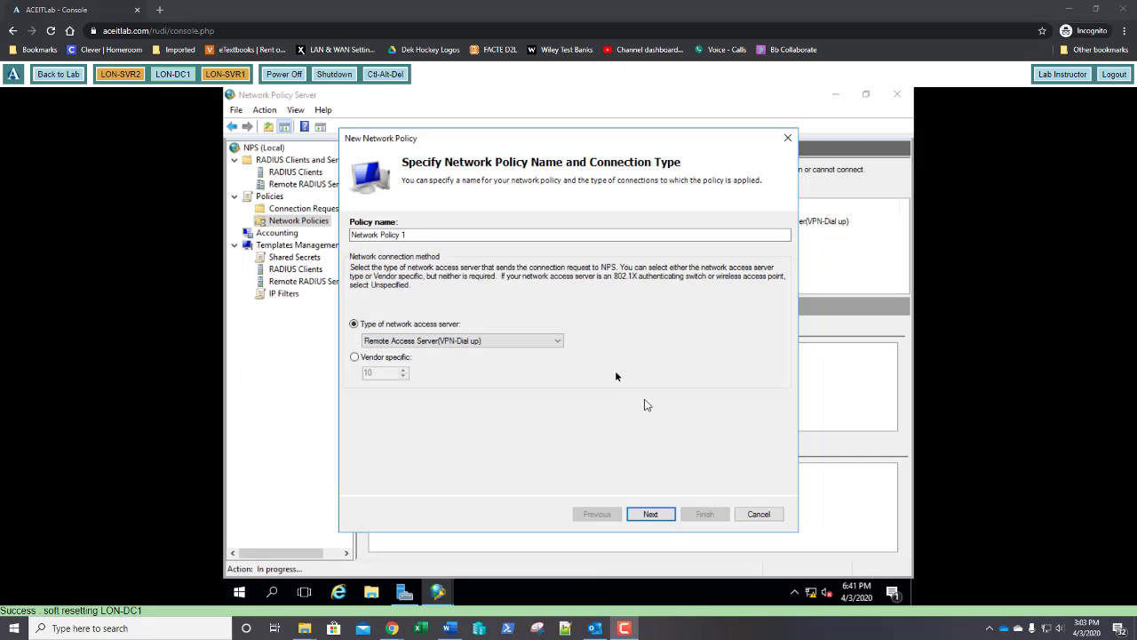
pyautogui.click(647, 516)
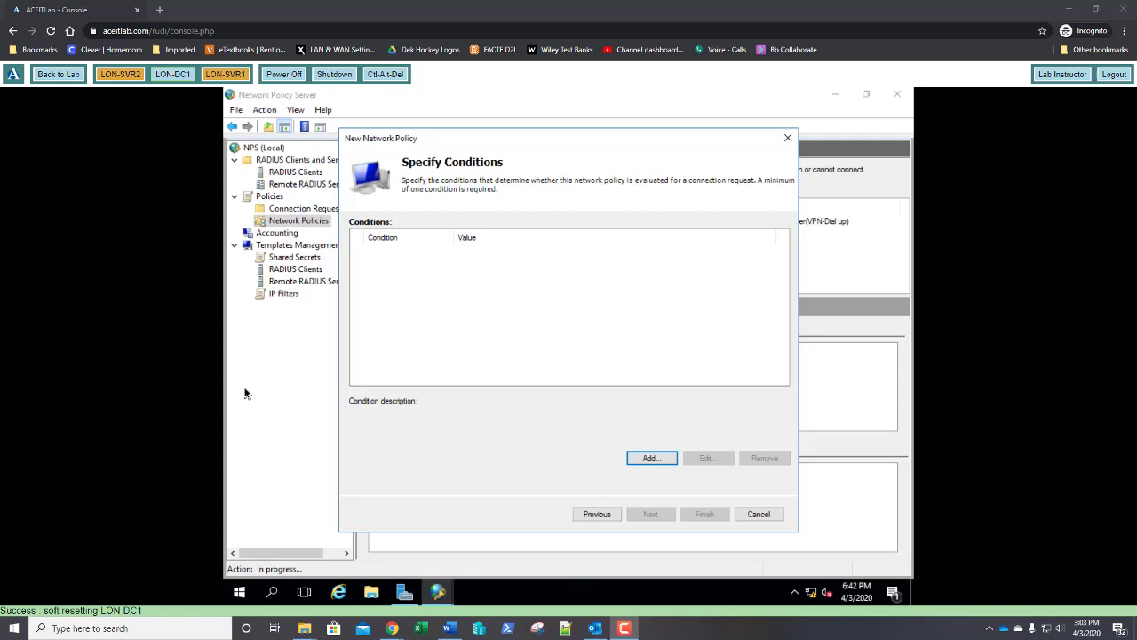
# - Add a Windows Groups condition to the network policy that requires membership in the Domain Guests group
pyautogui.click(246, 393)
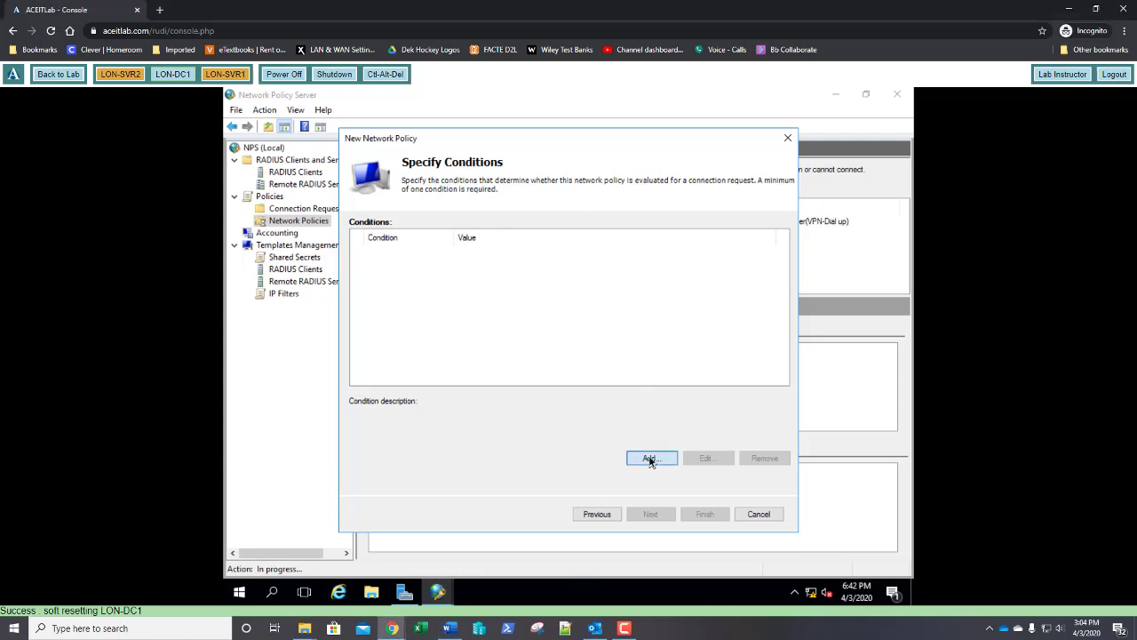
pyautogui.click(650, 459)
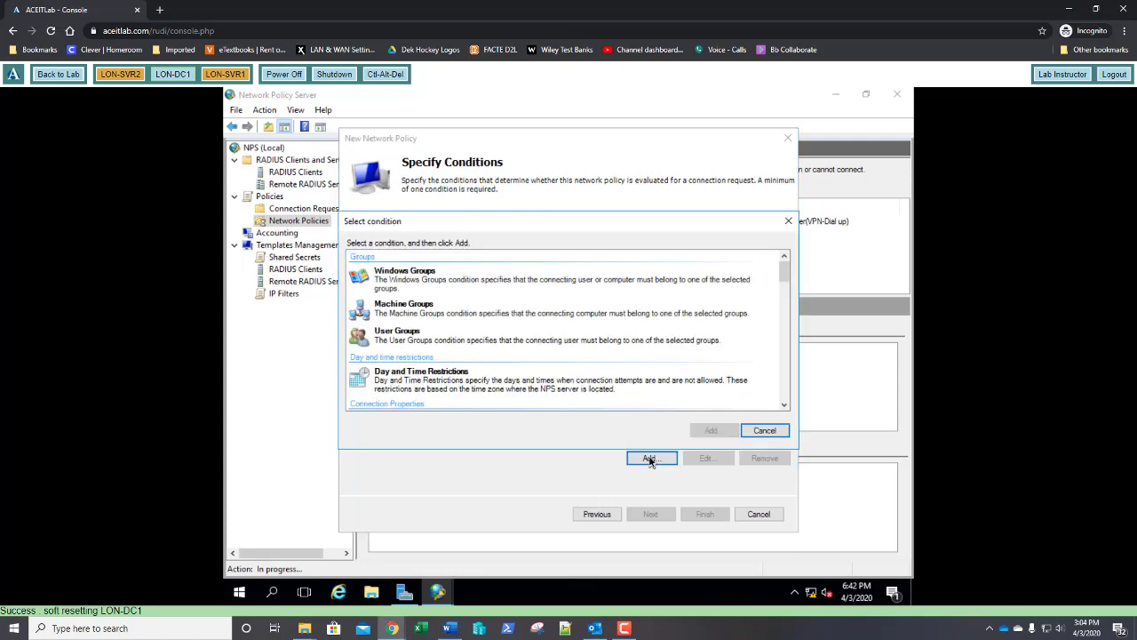
pyautogui.click(446, 283)
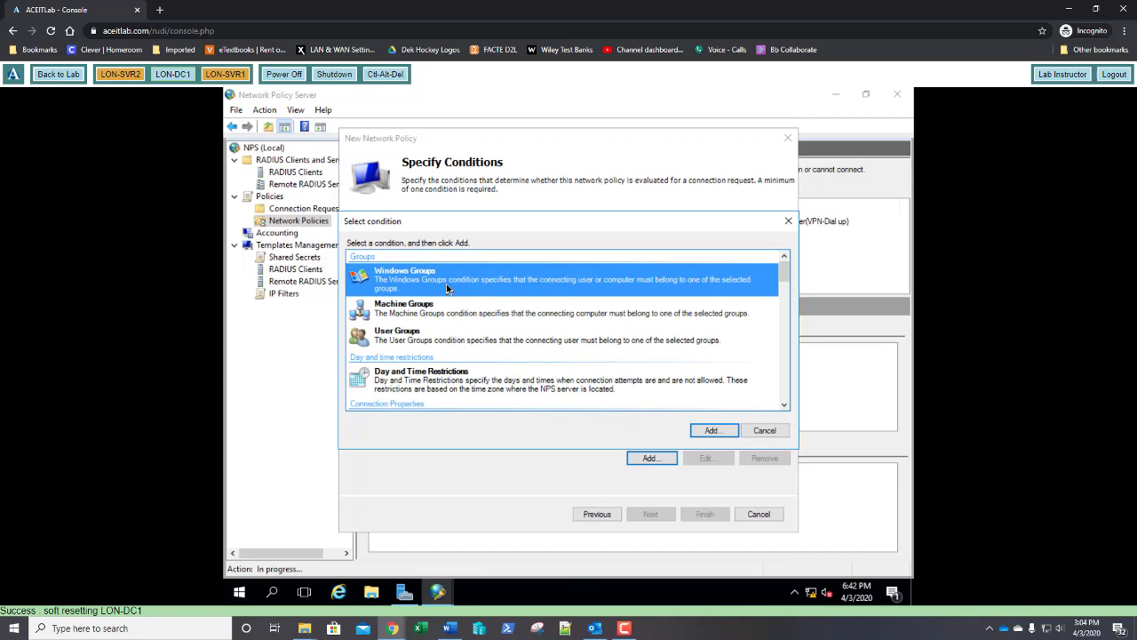
pyautogui.click(704, 431)
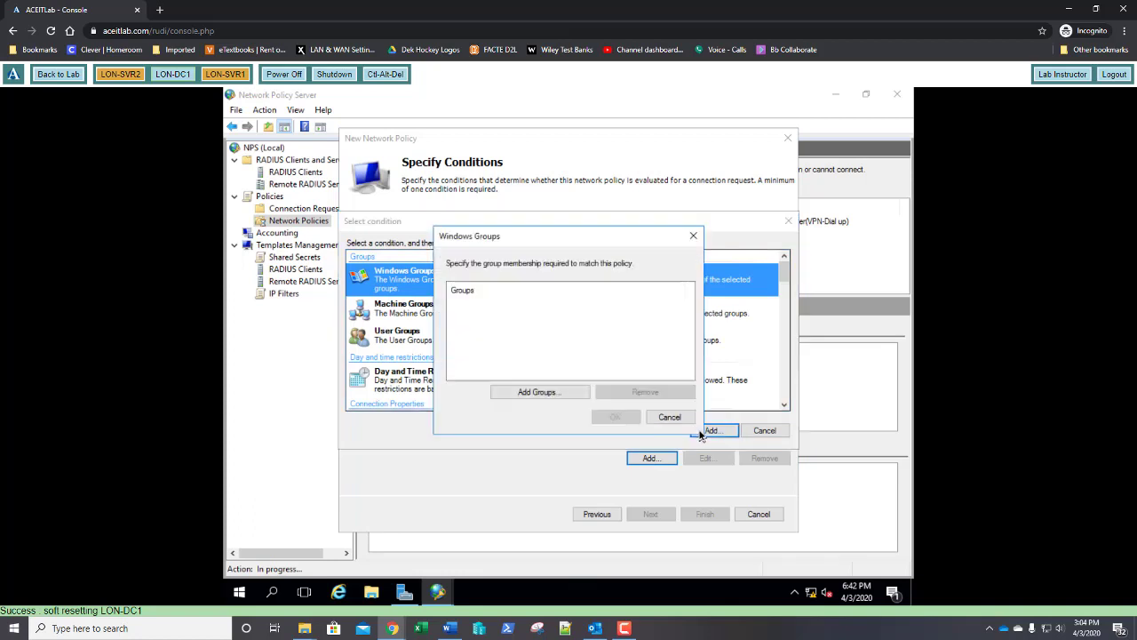
pyautogui.click(530, 395)
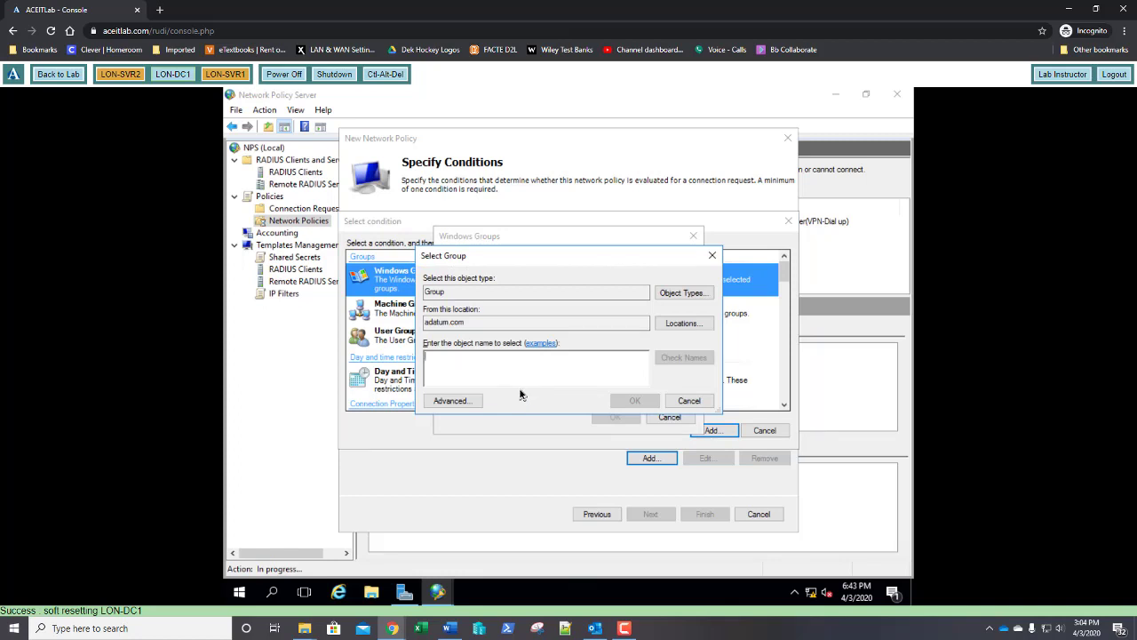
pyautogui.write('d')
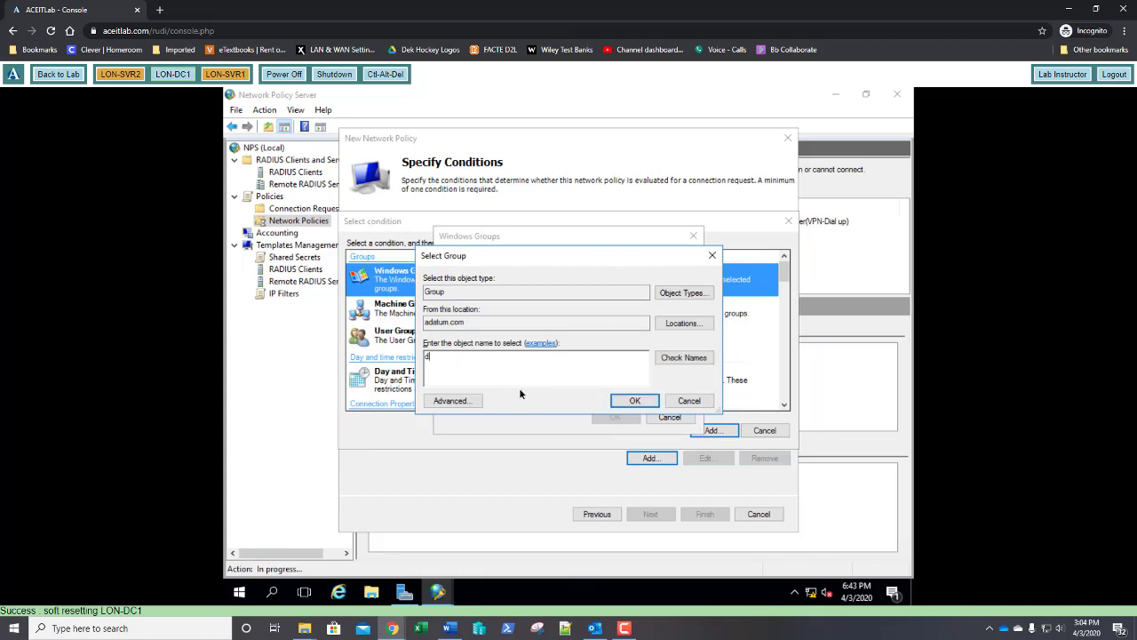
pyautogui.write('omain guests')
pyautogui.click(620, 404)
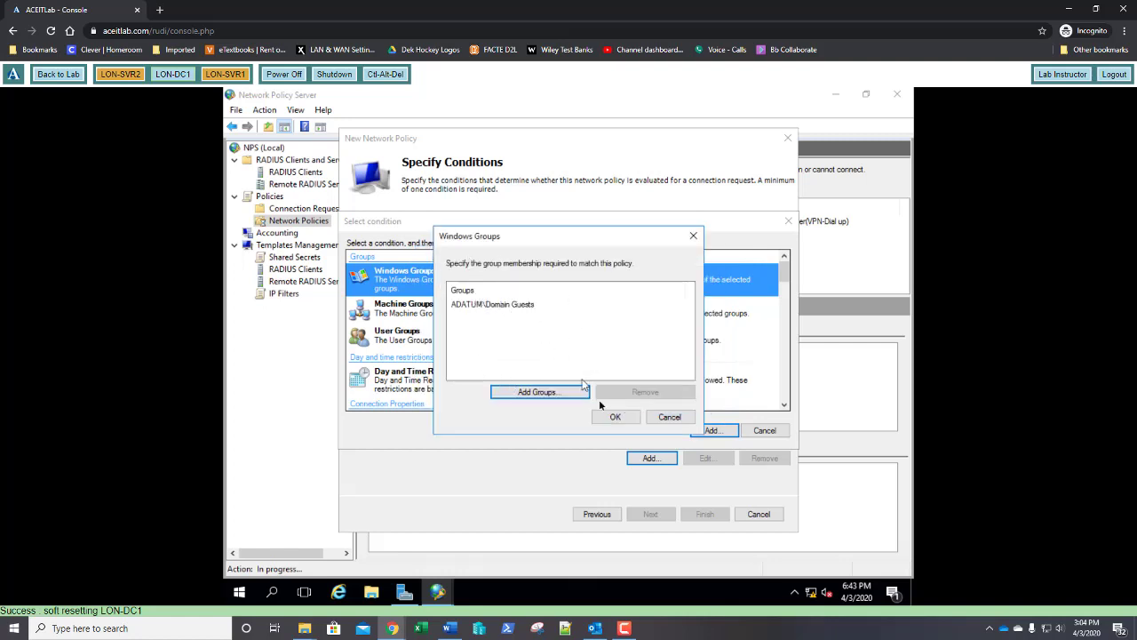
pyautogui.click(613, 417)
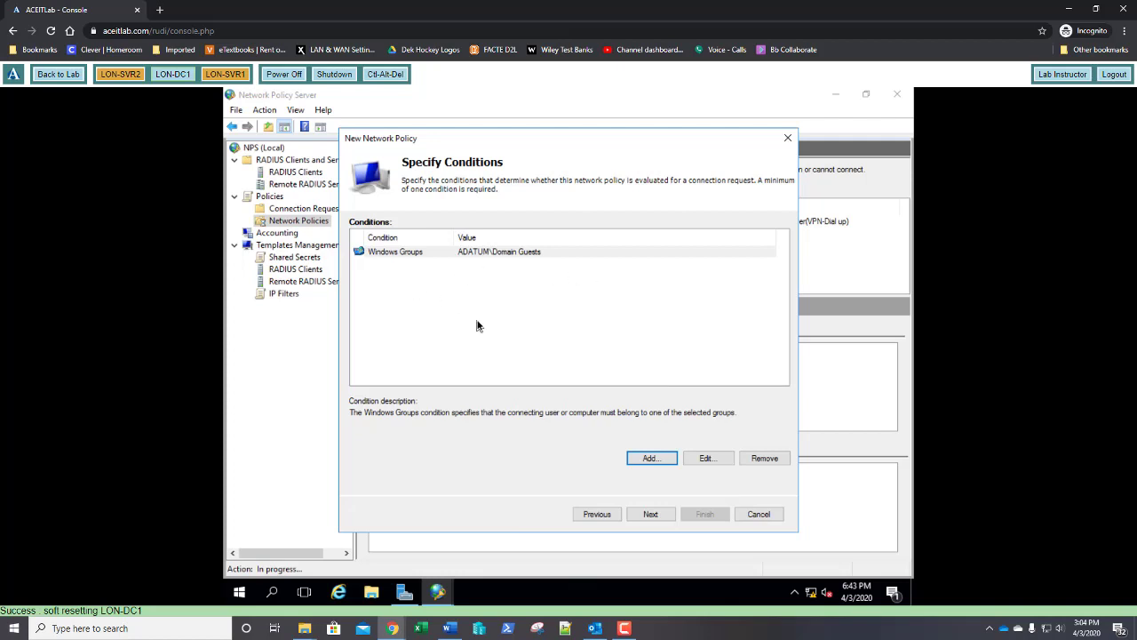
# - Keep access granted and accept the default authentication methods for the network policy
pyautogui.click(651, 514)
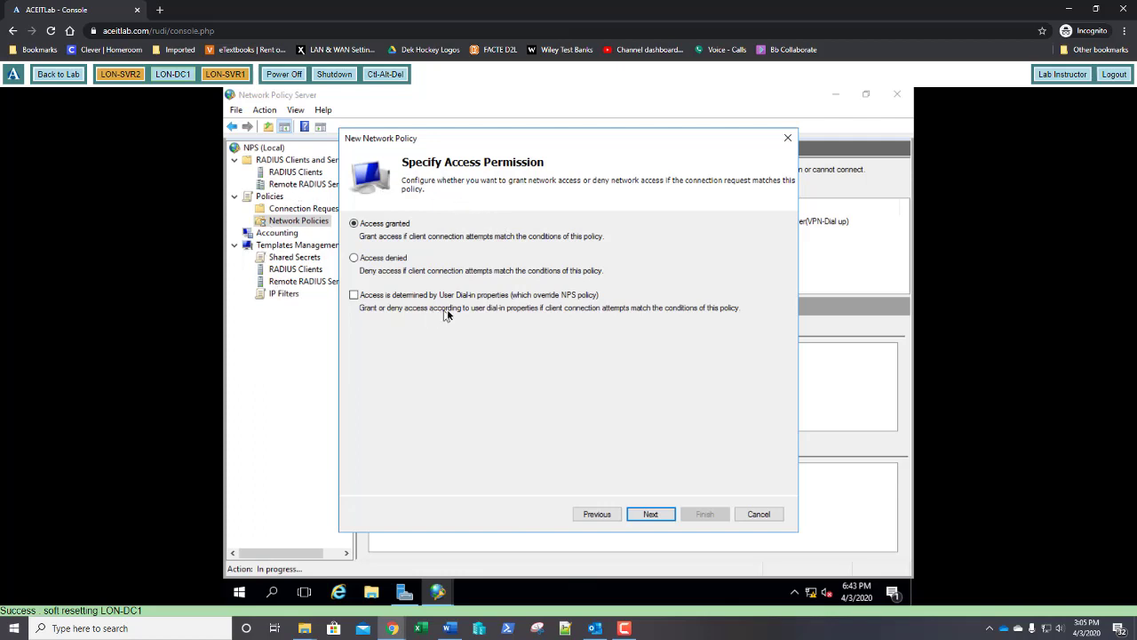
pyautogui.click(649, 516)
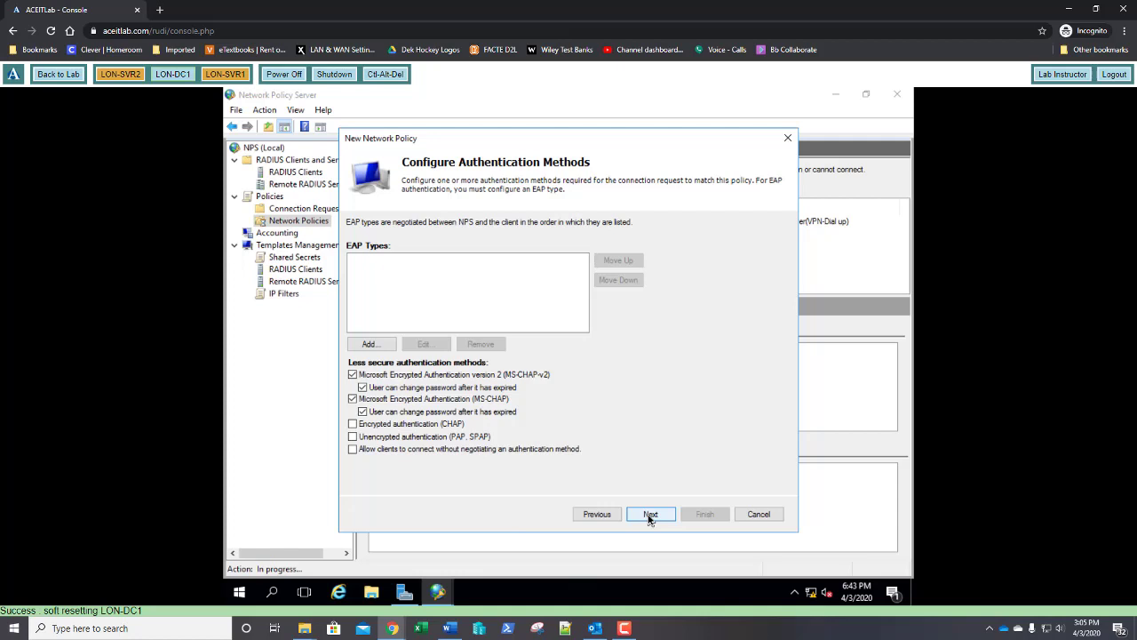
pyautogui.click(650, 516)
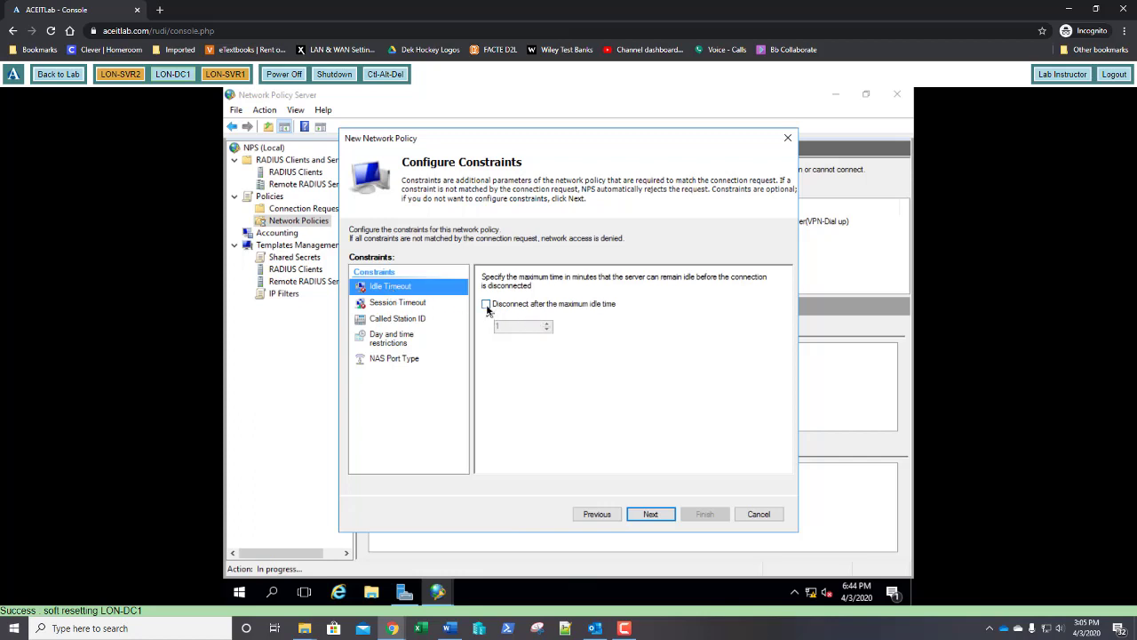
# - Set the policy to disconnect after 15 minutes of idle time, accept the default settings, and finish creating it
pyautogui.click(487, 304)
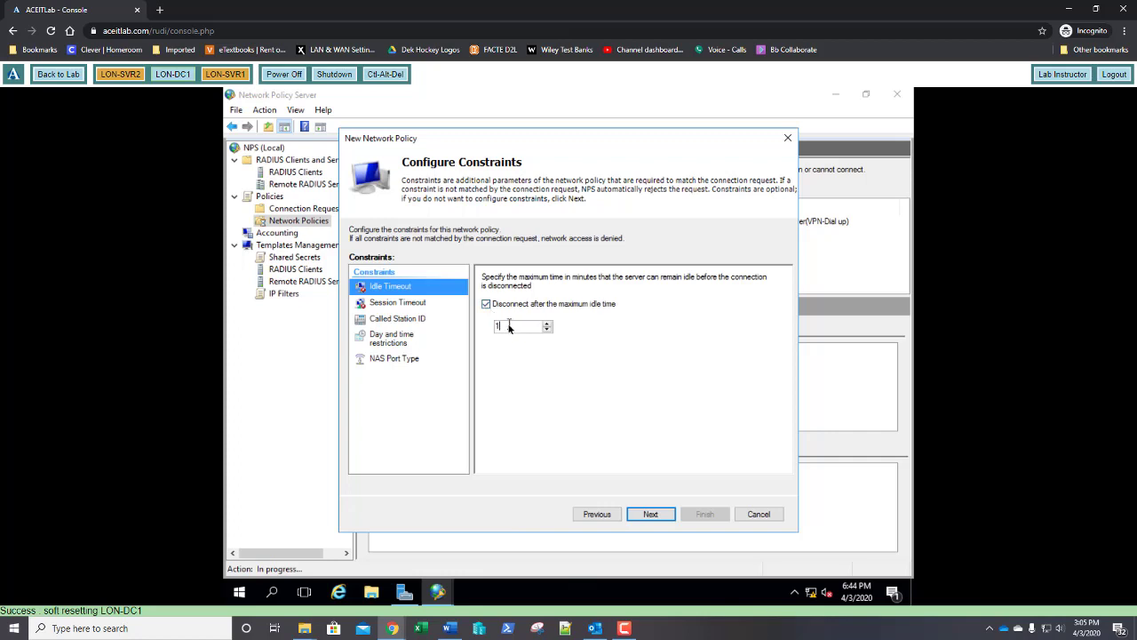
pyautogui.write('5')
pyautogui.click(655, 518)
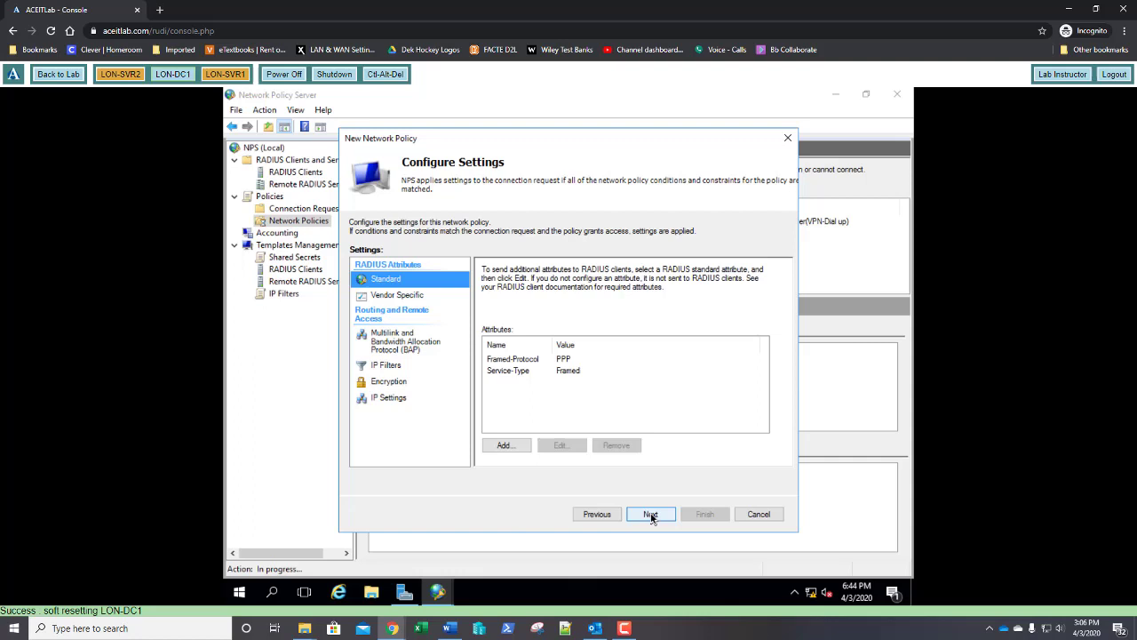
pyautogui.click(652, 515)
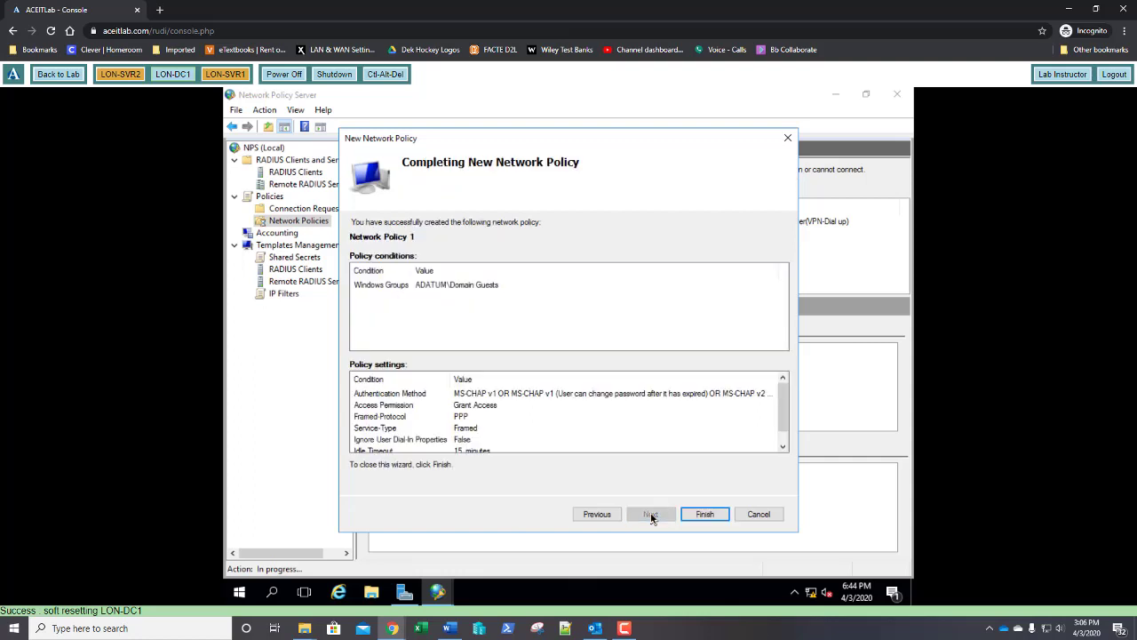
pyautogui.click(702, 519)
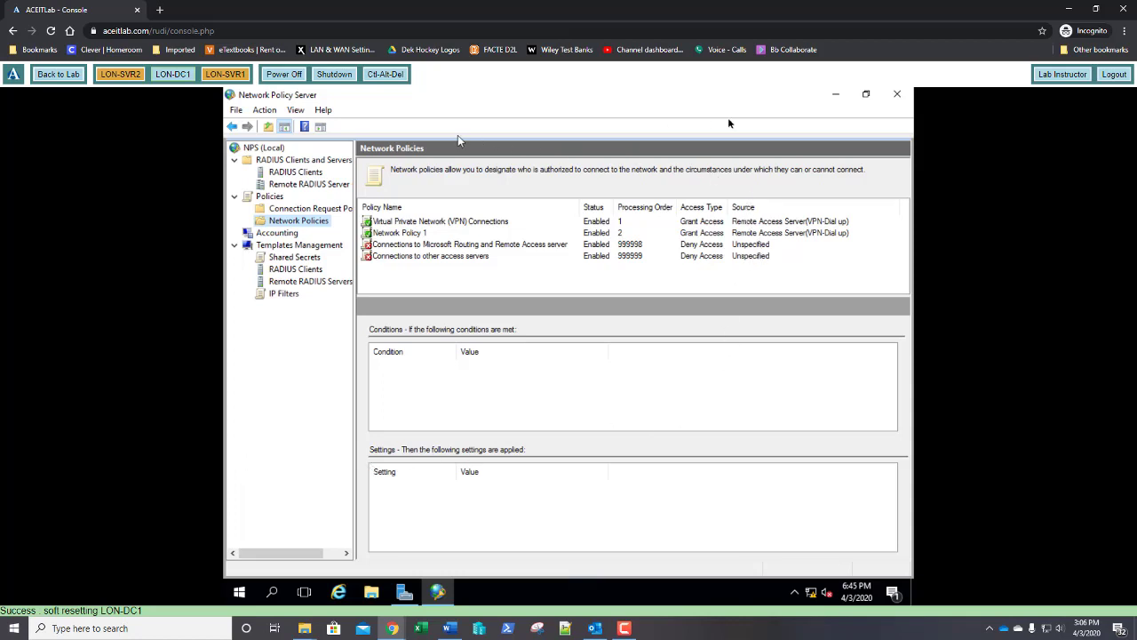
# - Close the Network Policy Server console and open Command Prompt as administrator
pyautogui.click(899, 98)
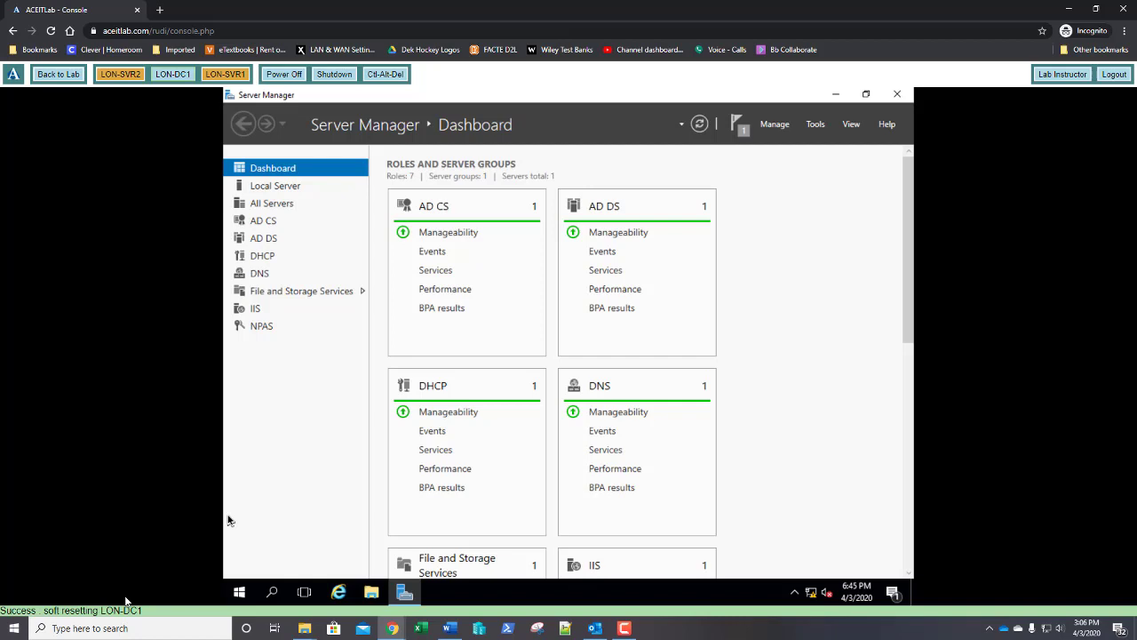
pyautogui.click(240, 594)
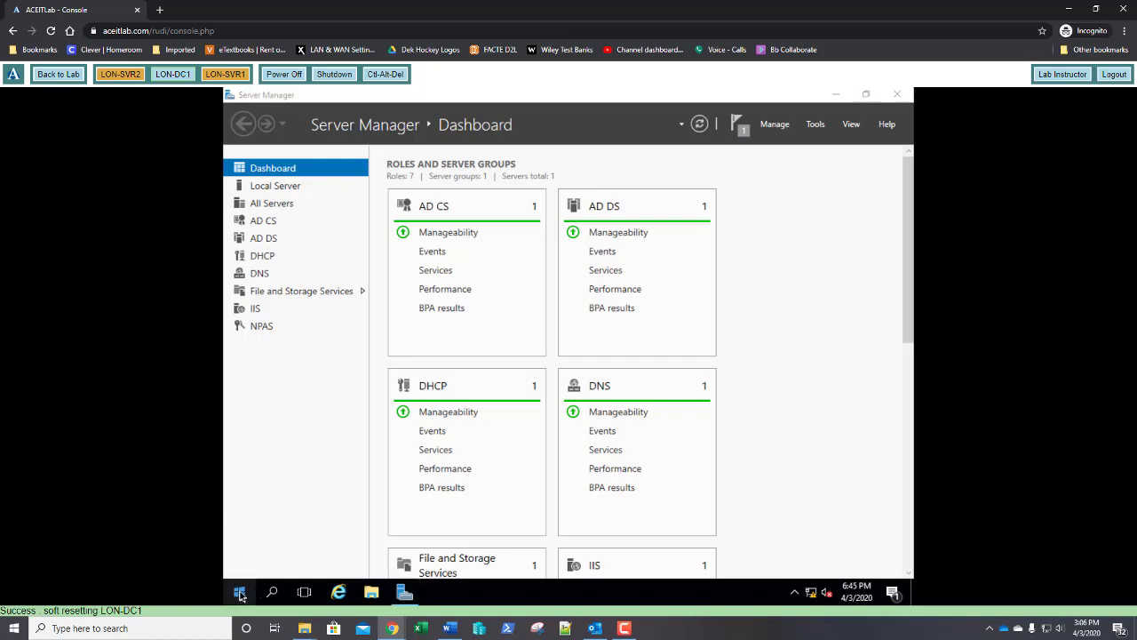
pyautogui.rightClick(240, 594)
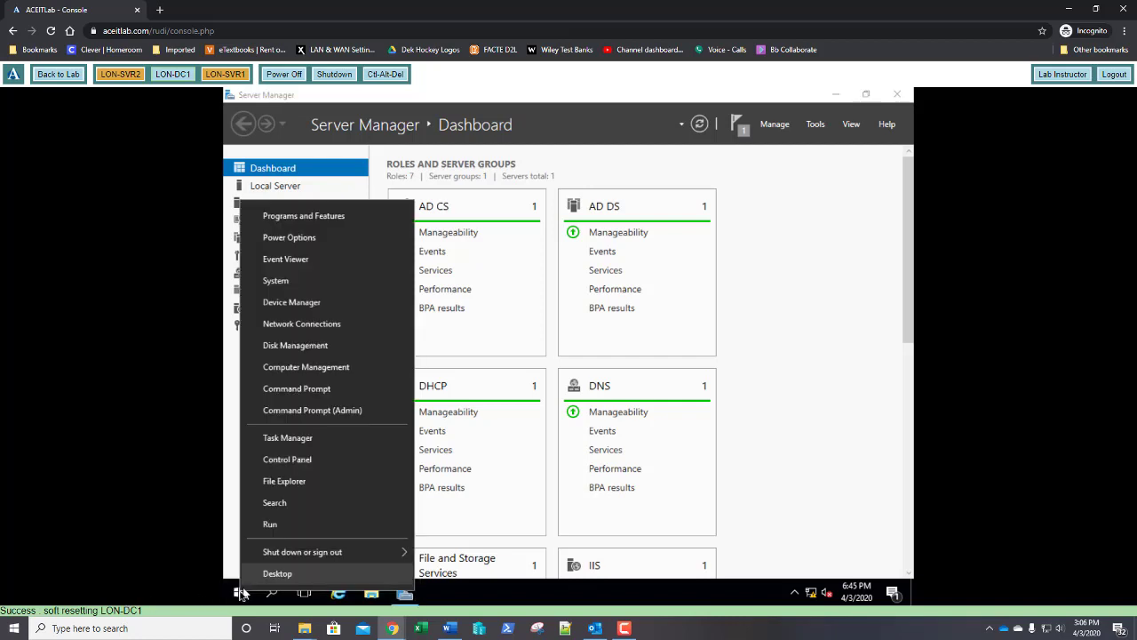
pyautogui.click(281, 414)
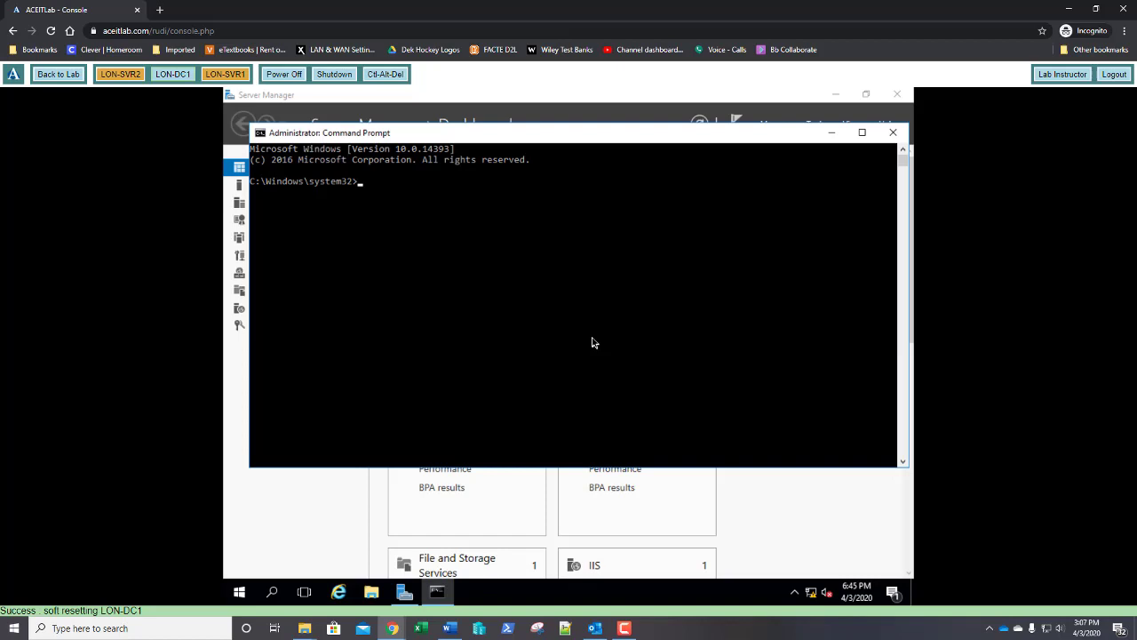
# - Start netsh in the command prompt and enter its nps context
pyautogui.write('netsh')
pyautogui.press('Return')
pyautogui.write('nps')
pyautogui.press('Return')
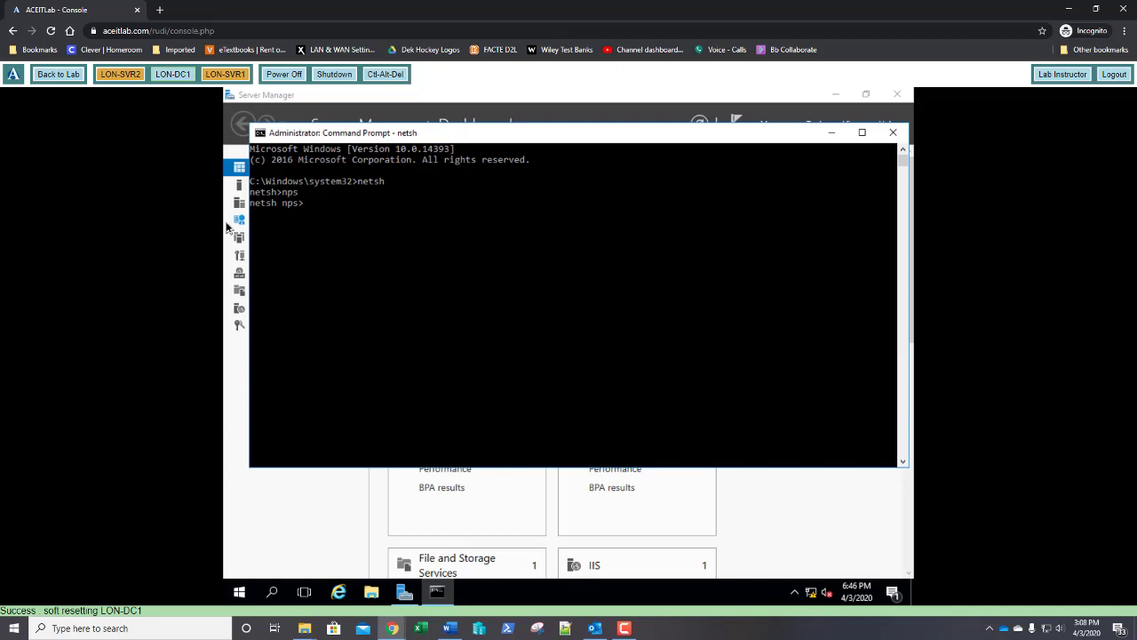
# - Try to export the NPS configuration to c:\Bak.xml with the argument exprtPSK=YES
pyautogui.write('export filename="c:\\Bak.xml')
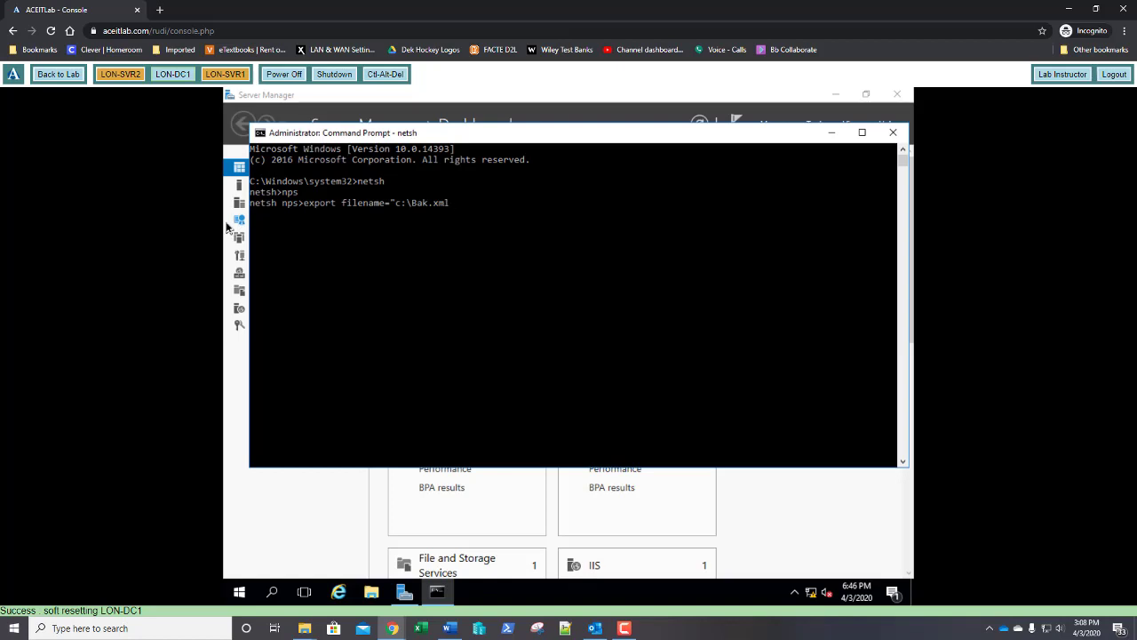
pyautogui.write('"')
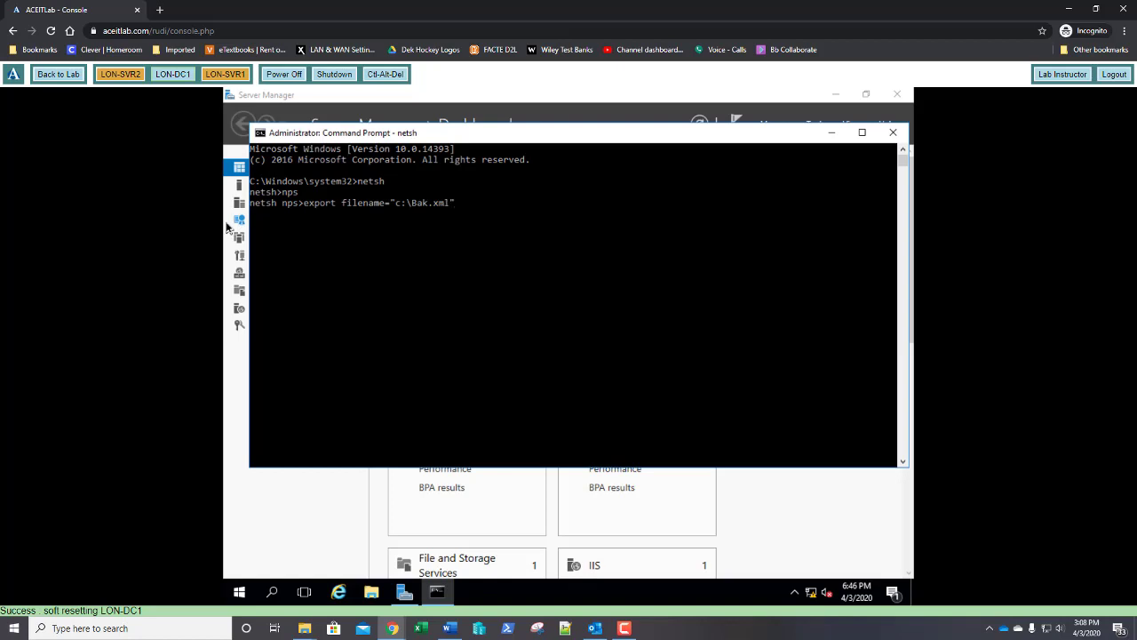
pyautogui.write('exp')
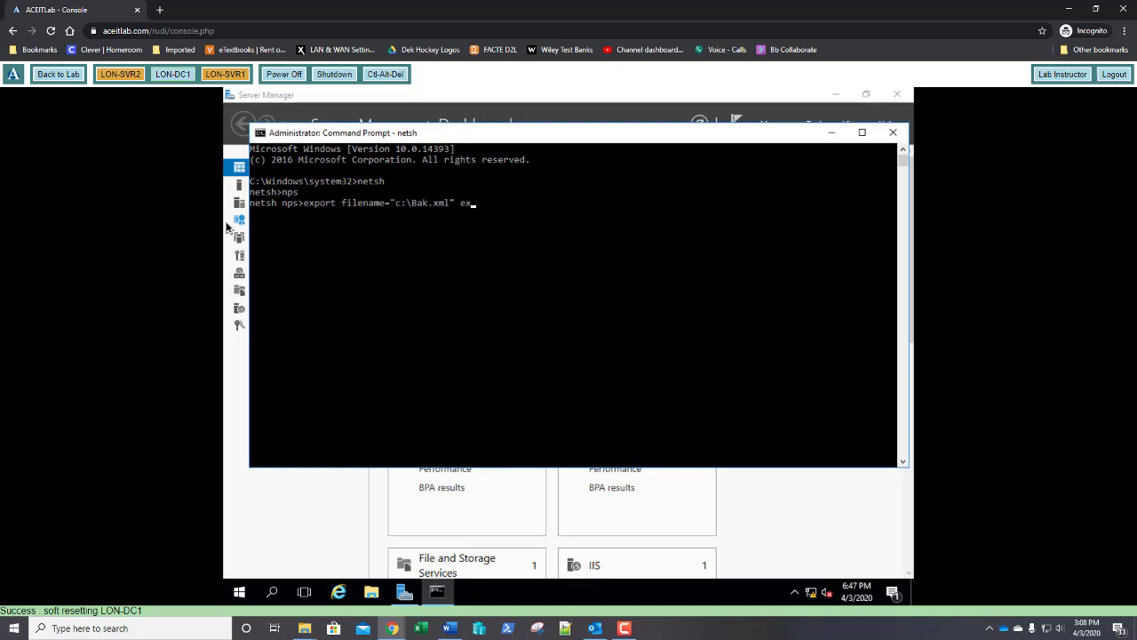
pyautogui.write('rt')
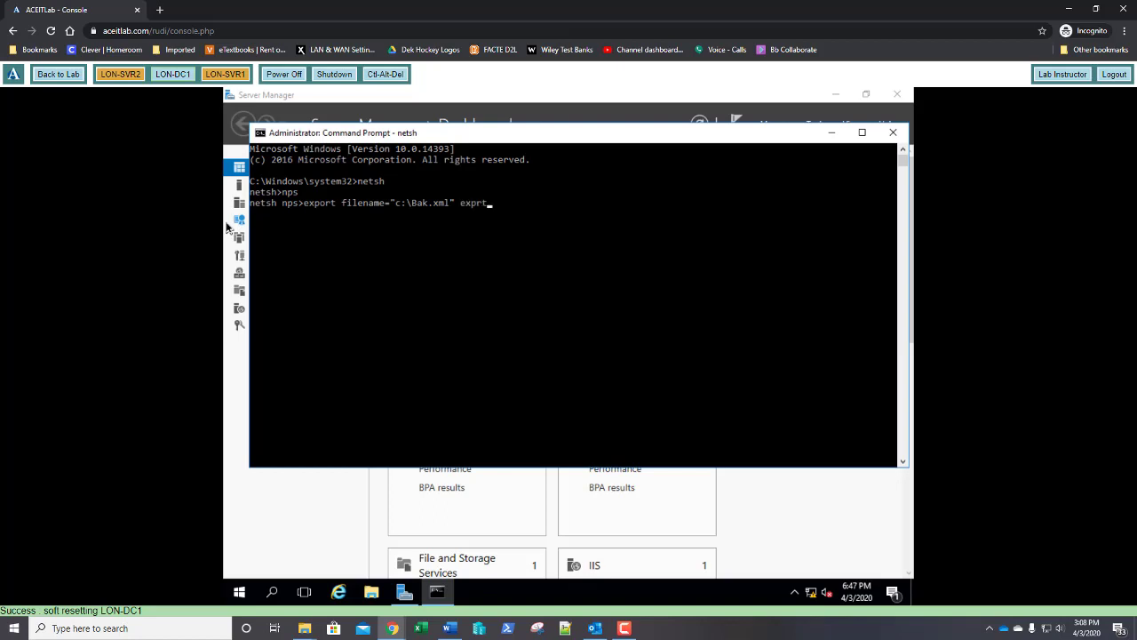
pyautogui.write('PSK')
pyautogui.press('BackSpace')
pyautogui.write('=YES')
pyautogui.press('Return')
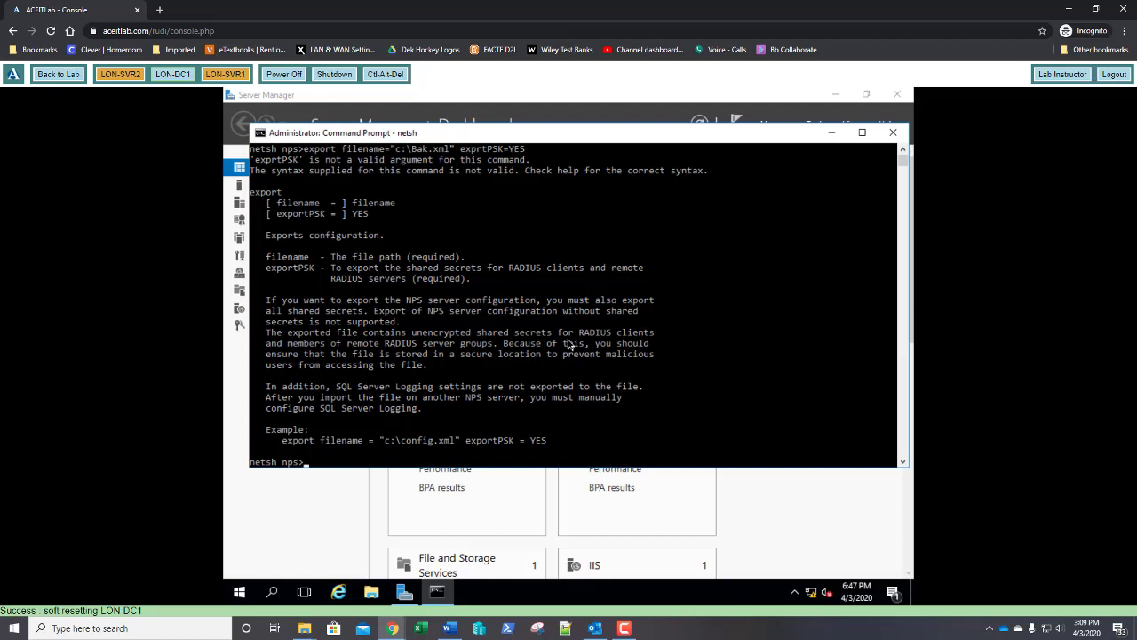
# - Correct the misspelled argument to exportPSK=YES, export the NPS configuration to c:\Bak.xml, and exit netsh
pyautogui.press('Up')
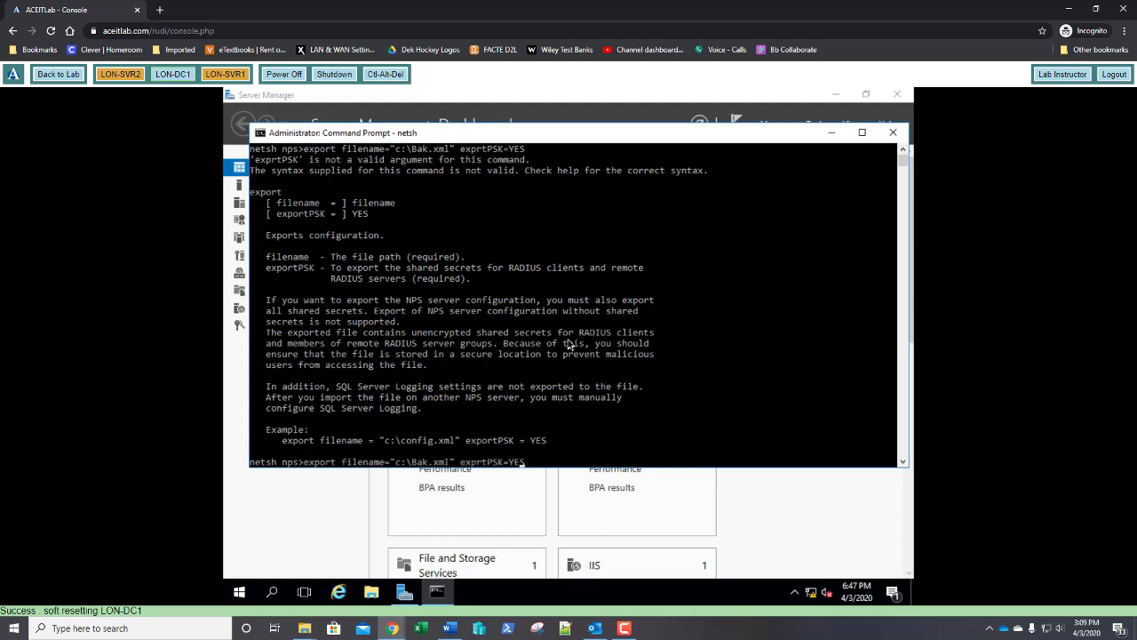
pyautogui.press('Left')
pyautogui.press('Left')
pyautogui.press('Right')
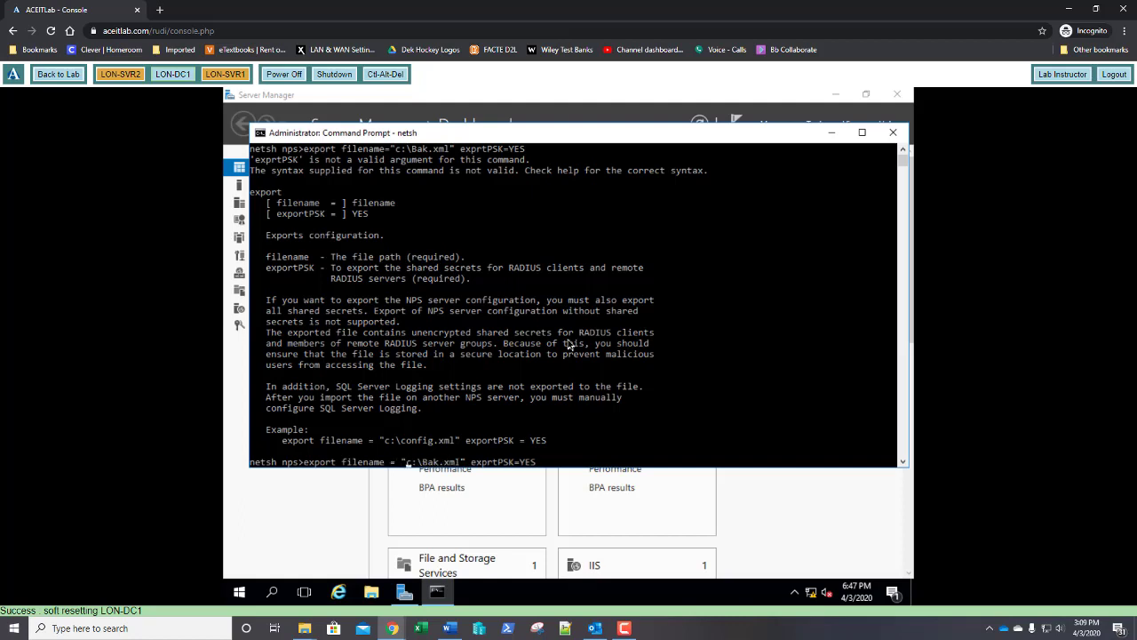
pyautogui.press('Right')
pyautogui.press('Right')
pyautogui.press('Right')
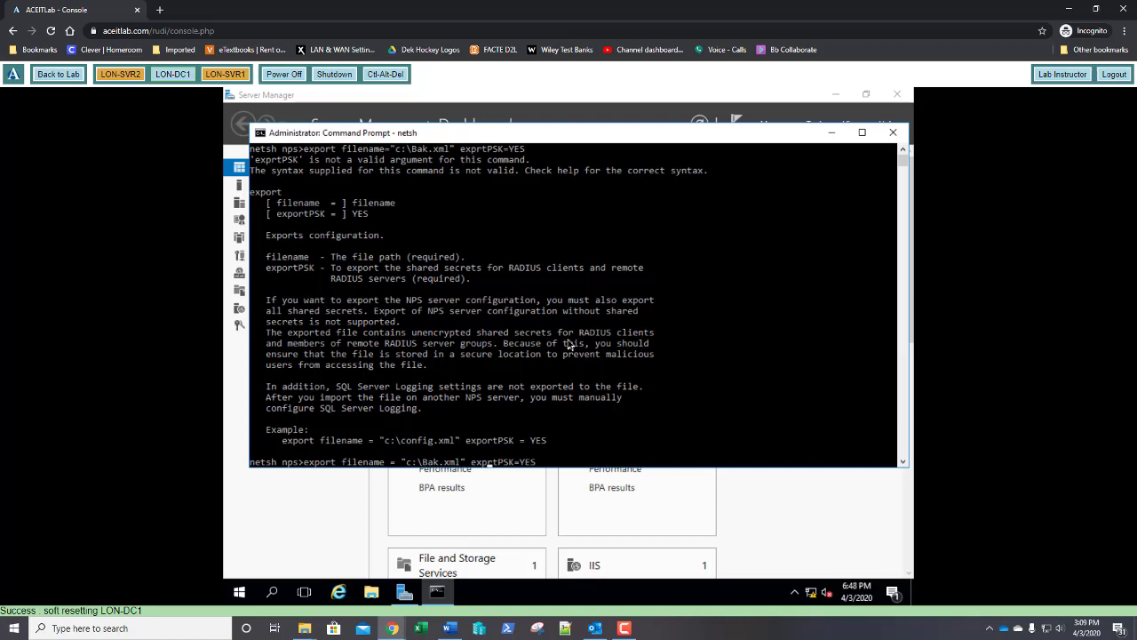
pyautogui.write('o')
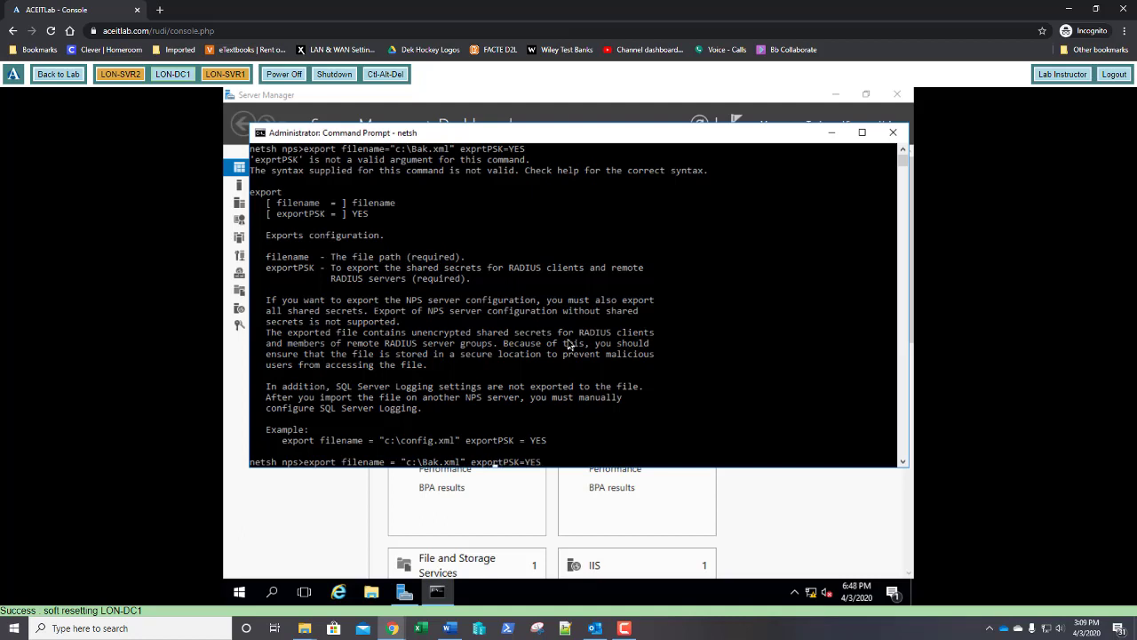
pyautogui.press('Left')
pyautogui.press('BackSpace')
pyautogui.press('BackSpace')
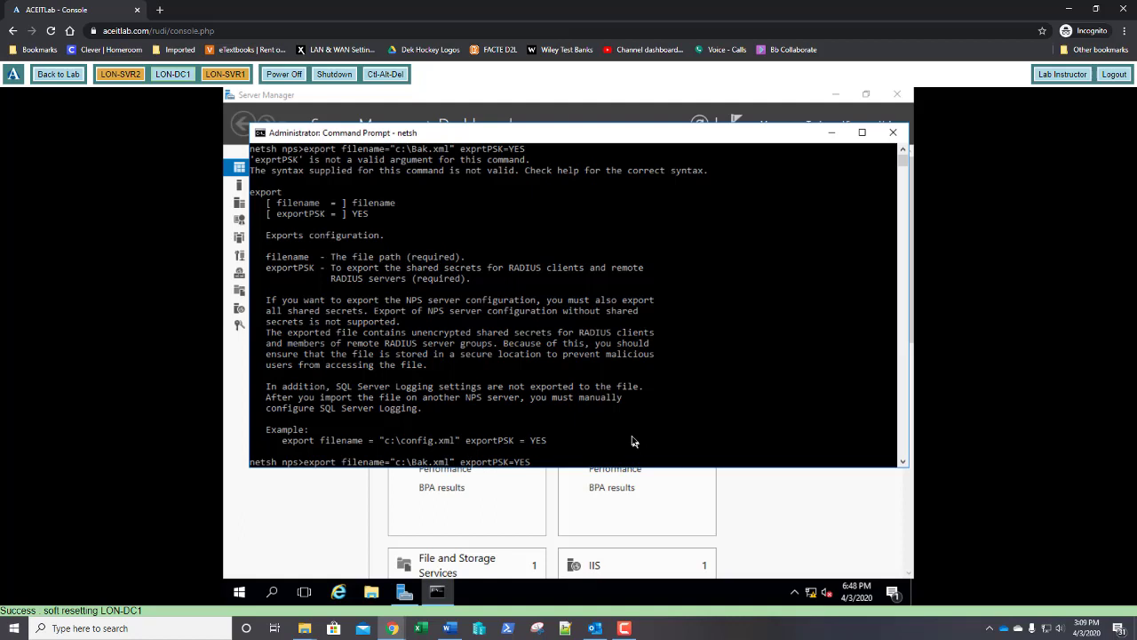
pyautogui.press('Return')
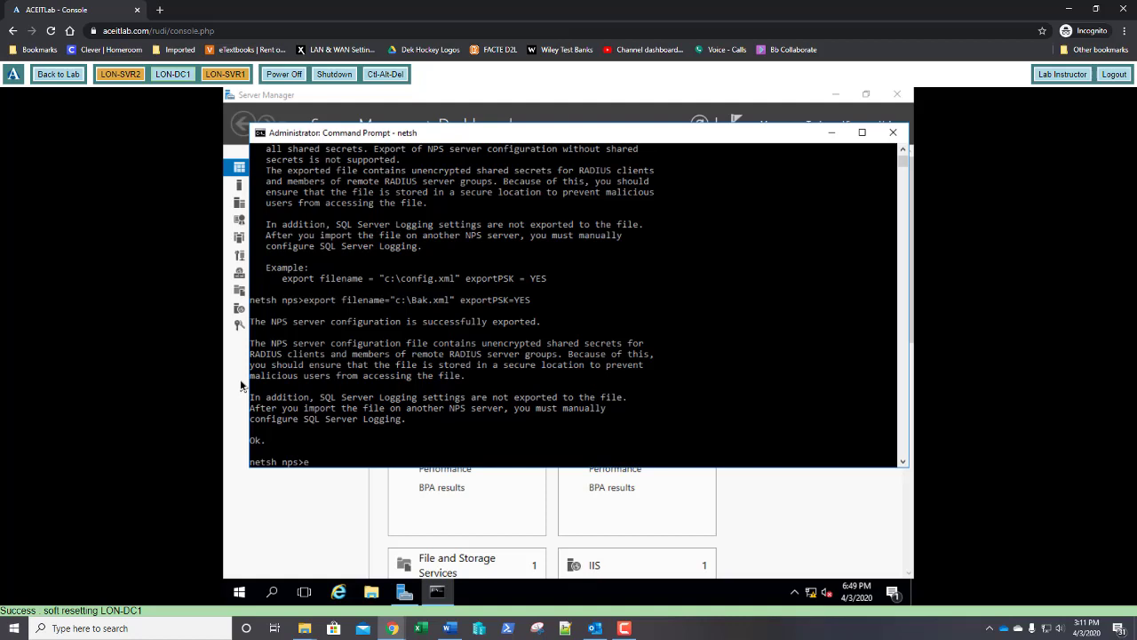
pyautogui.write('xit')
pyautogui.press('Return')
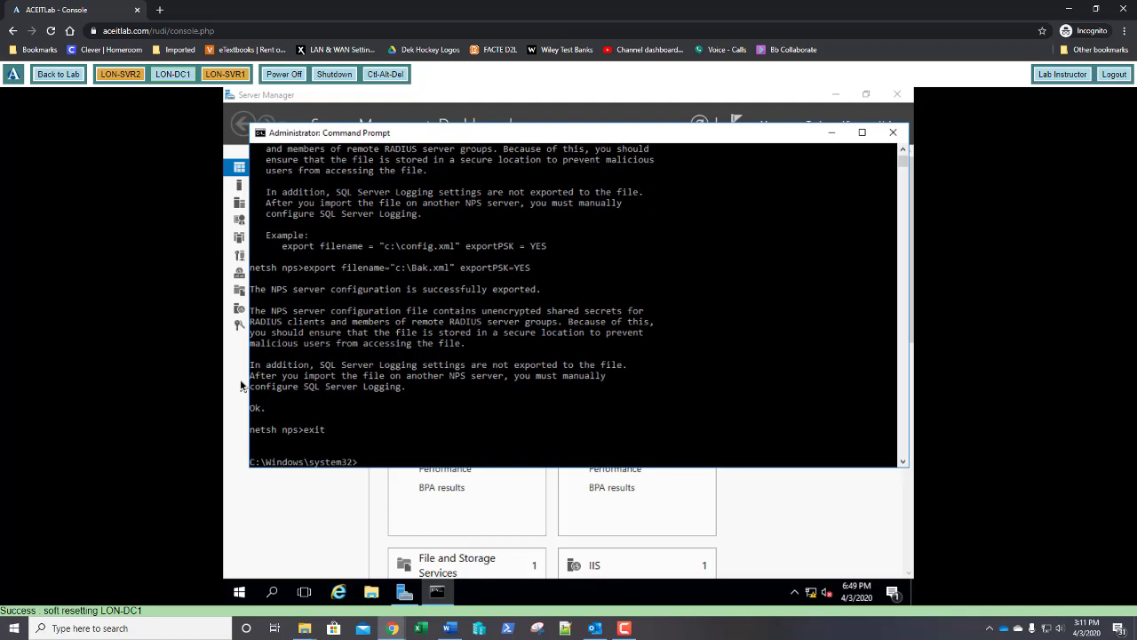
# - Import the NPS configuration with netsh nps import filename="c:\Bak.xml" and exit the command prompt
pyautogui.write('netsh nps import filename="c:\\Bak')
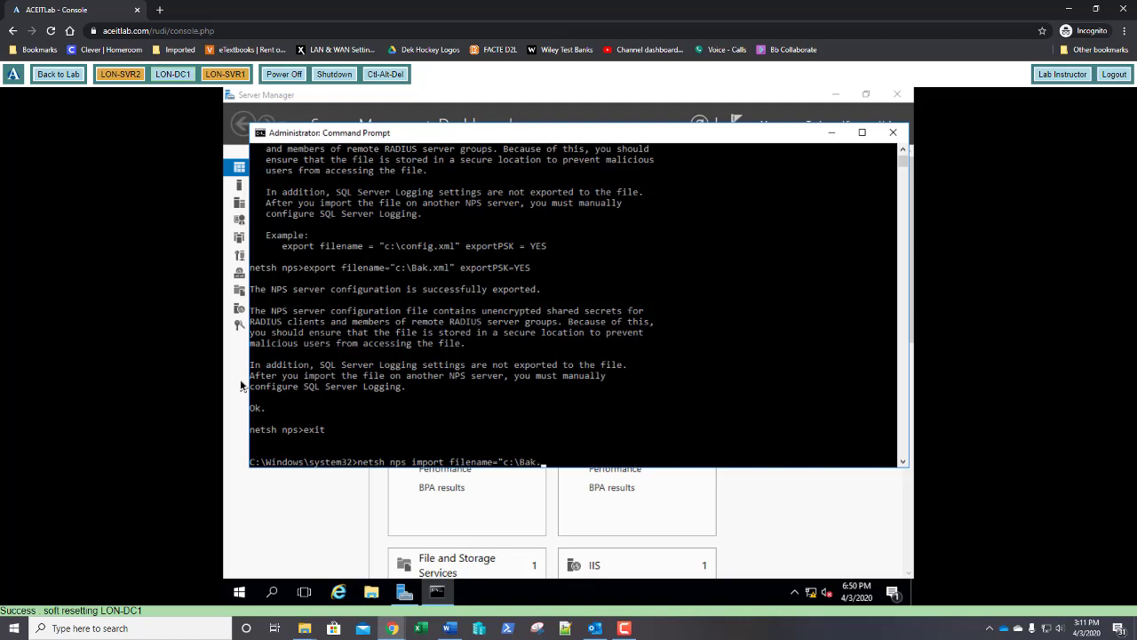
pyautogui.write('.xml"')
pyautogui.press('Return')
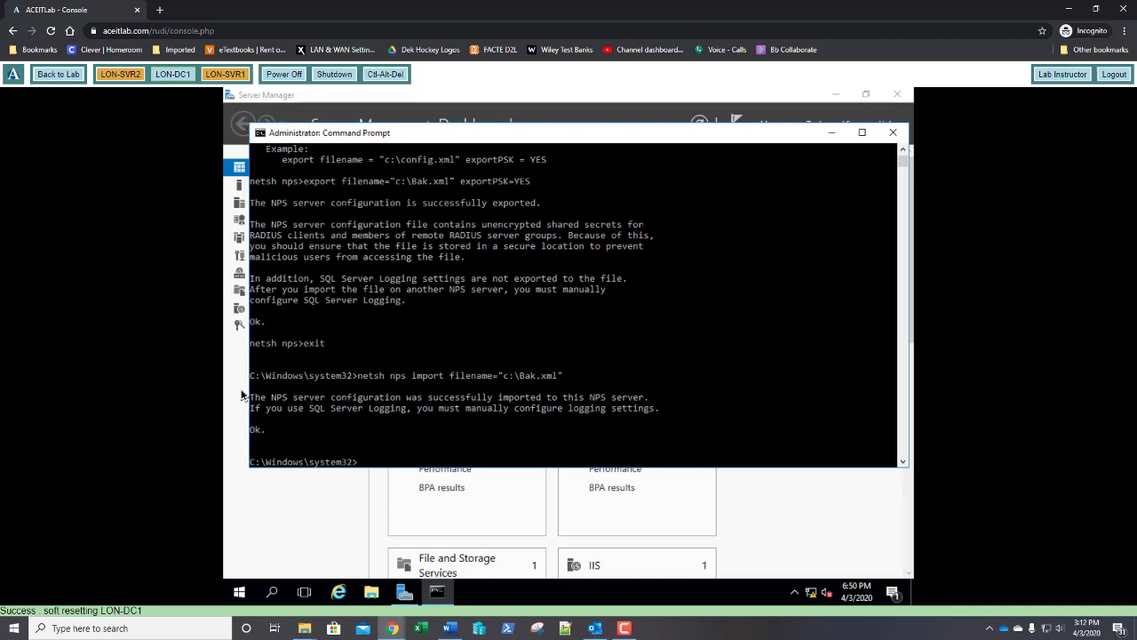
pyautogui.write('exit')
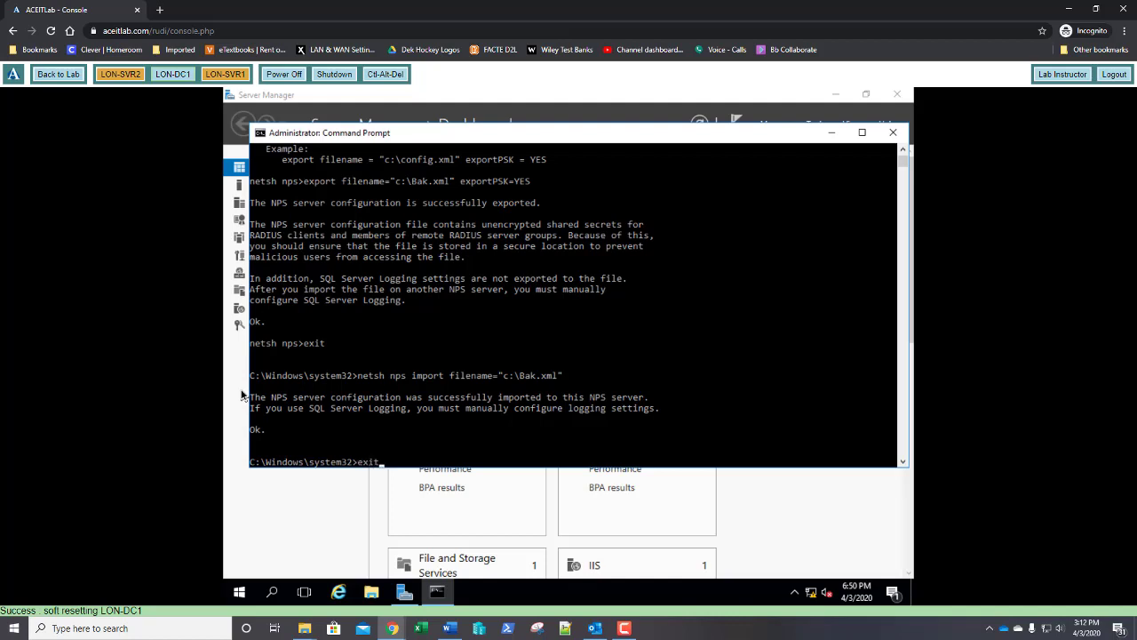
pyautogui.press('Return')
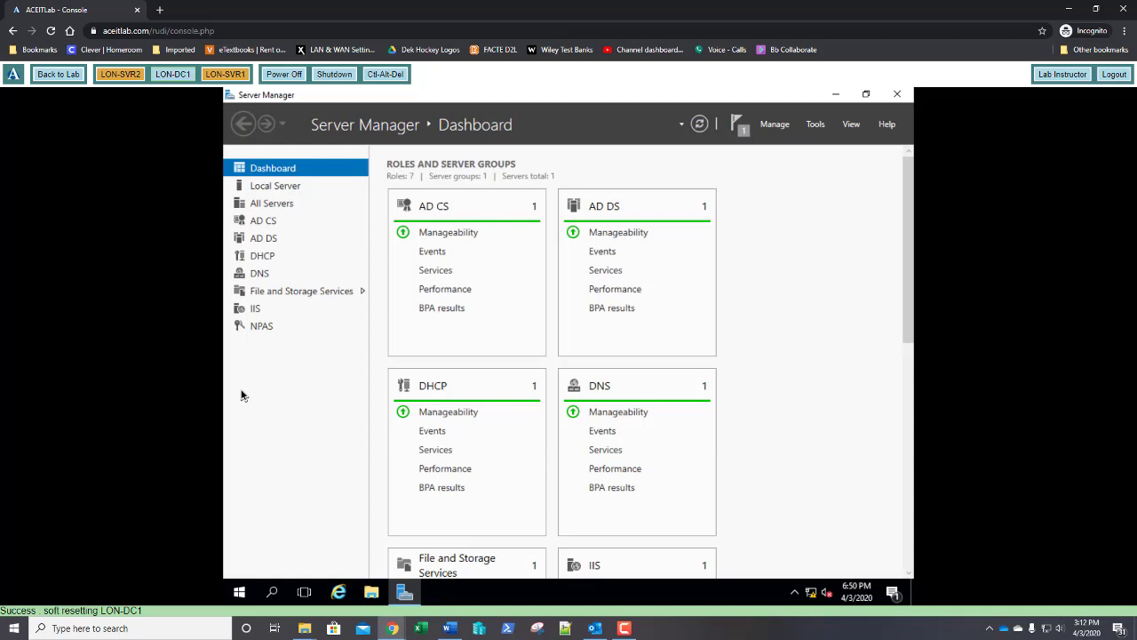